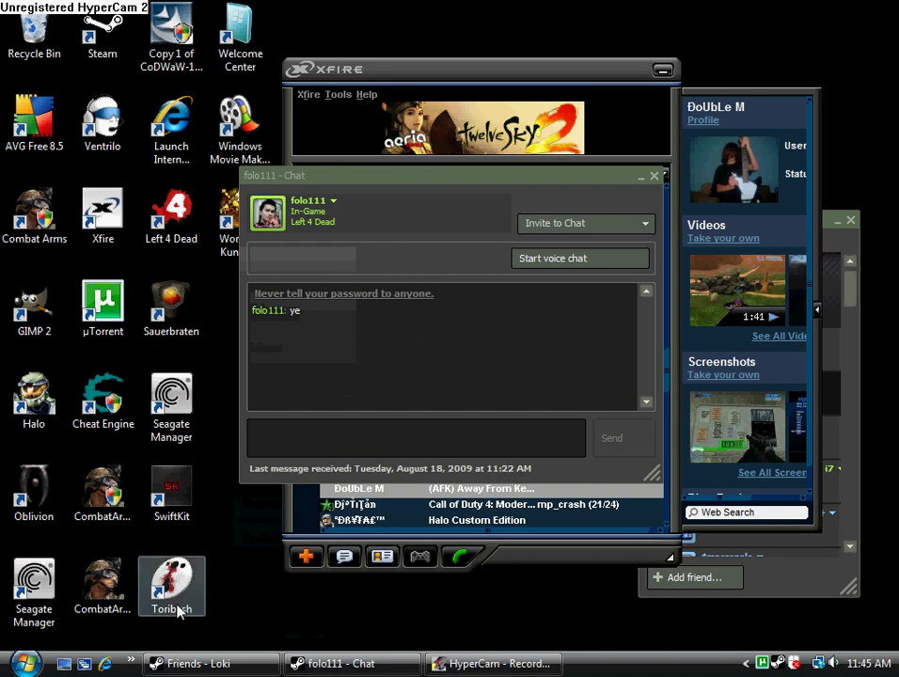
Open the Toribash install folder from its desktop shortcut's properties and go into the custom folder.
{"action": "right_click", "coordinate": [179, 607]}
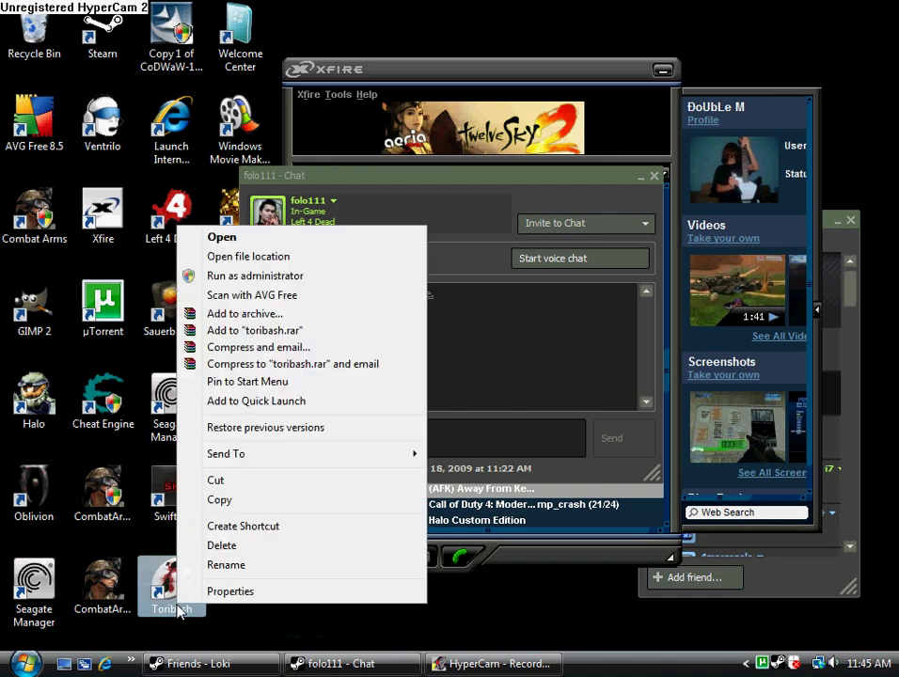
{"action": "left_click", "coordinate": [230, 592]}
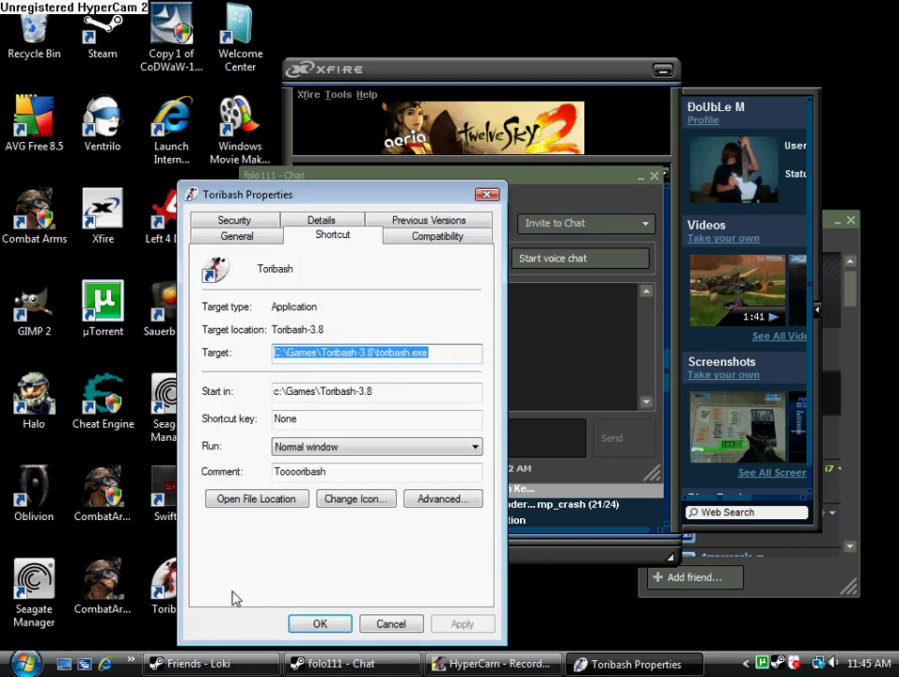
{"action": "left_click", "coordinate": [258, 499]}
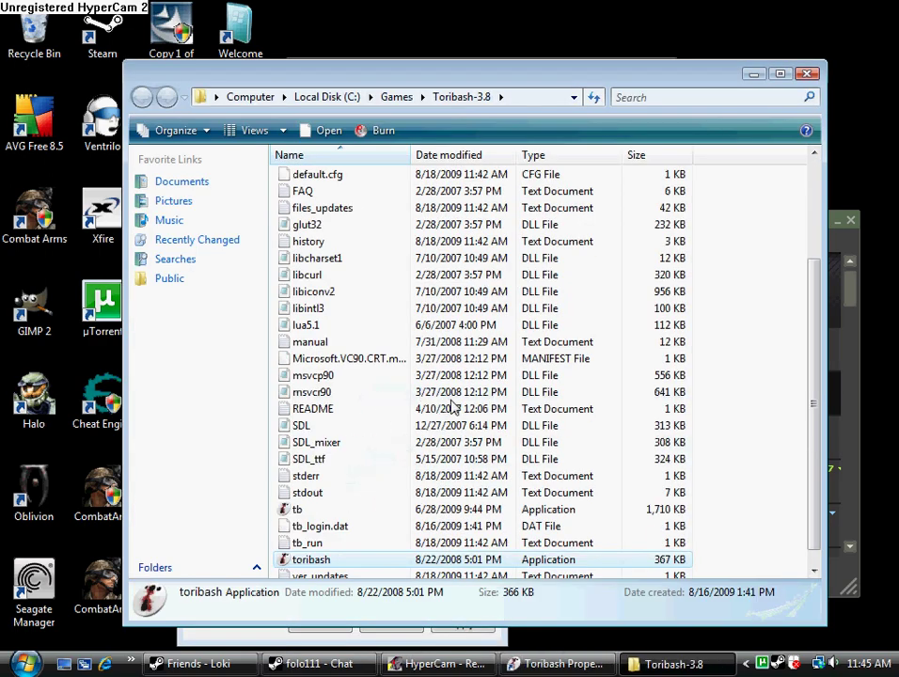
{"action": "scroll", "coordinate": [453, 407], "scroll_direction": "up", "scroll_amount": 3}
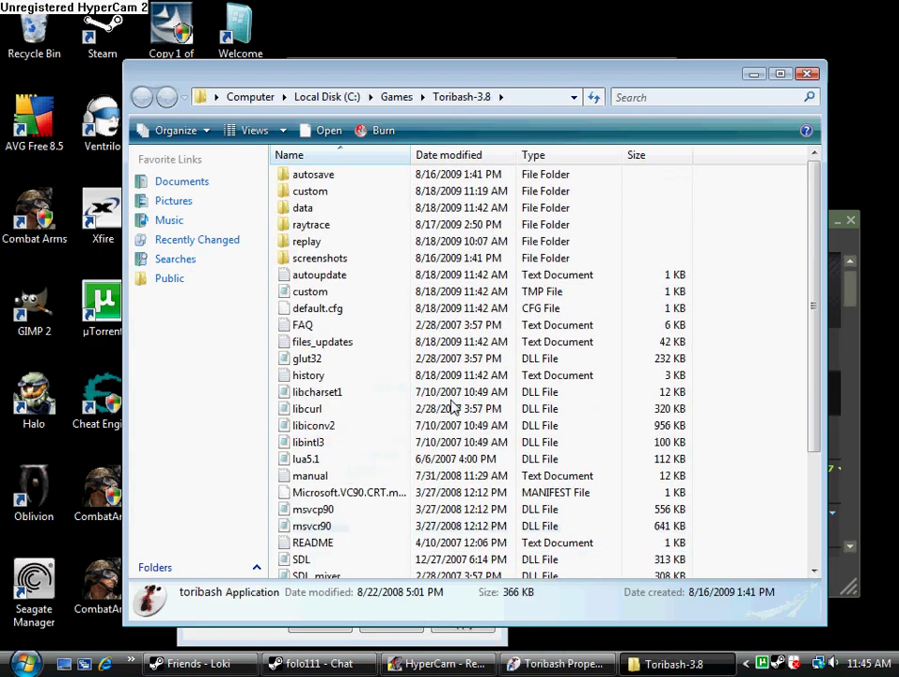
{"action": "double_click", "coordinate": [311, 192]}
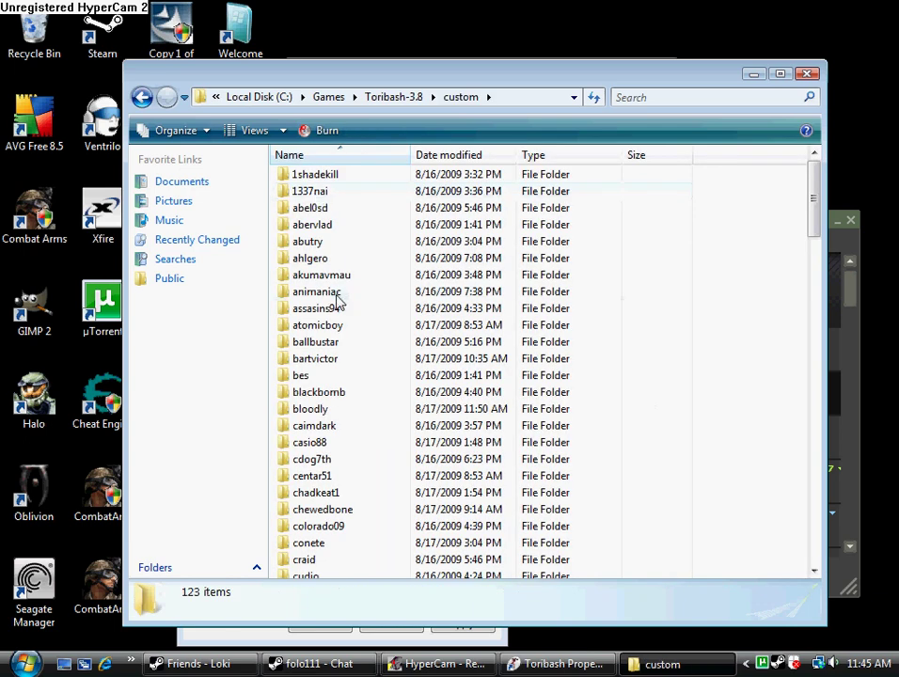
Look through the player folders inside the custom folder for one that could contain texture files.
{"action": "scroll", "coordinate": [400, 516], "scroll_direction": "down", "scroll_amount": 7}
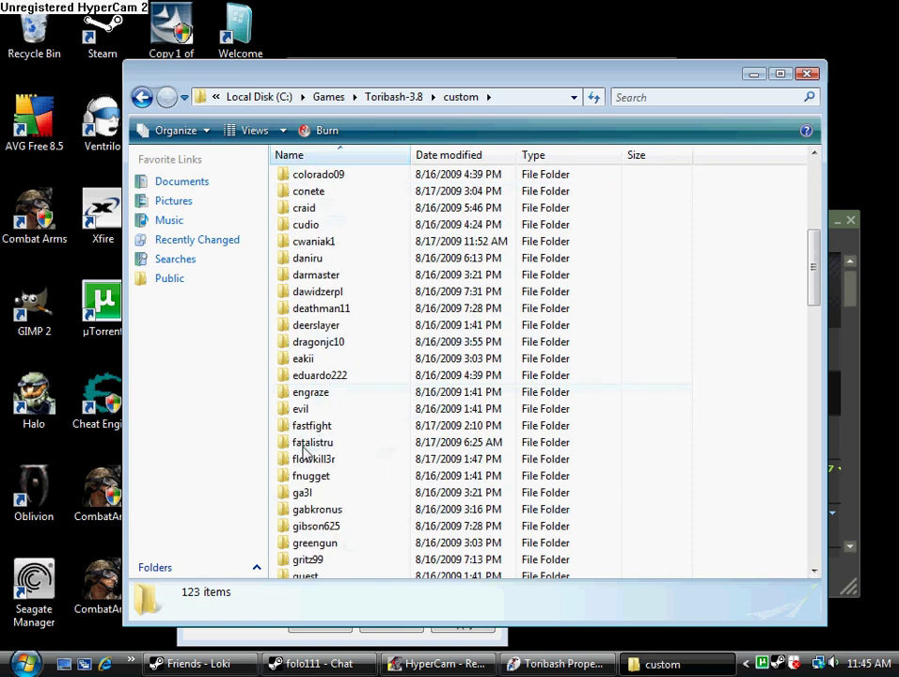
{"action": "scroll", "coordinate": [381, 442], "scroll_direction": "down", "scroll_amount": 3}
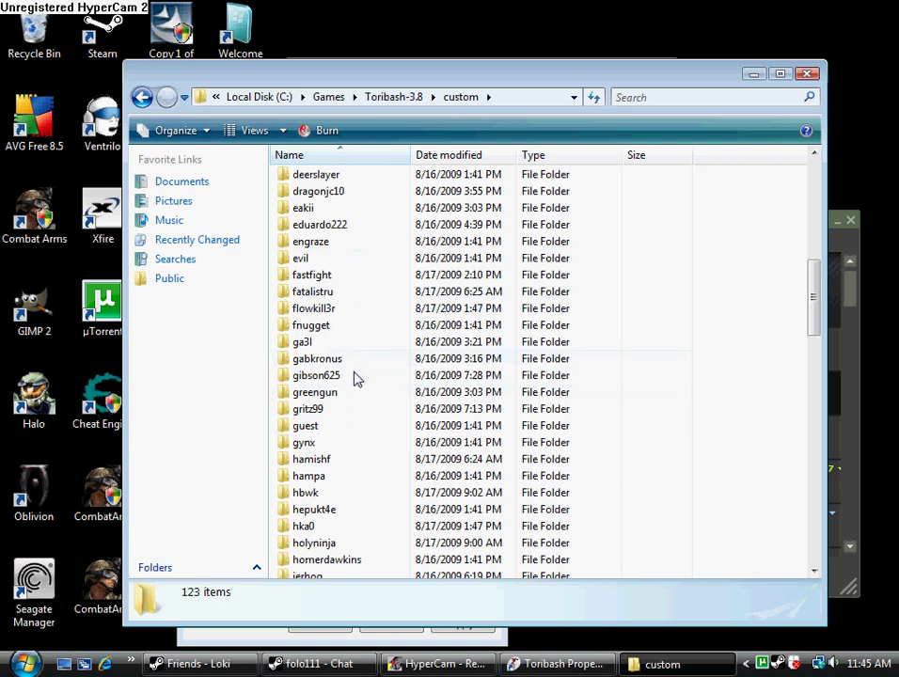
{"action": "scroll", "coordinate": [356, 378], "scroll_direction": "down", "scroll_amount": 3}
{"action": "scroll", "coordinate": [361, 506], "scroll_direction": "down", "scroll_amount": 2}
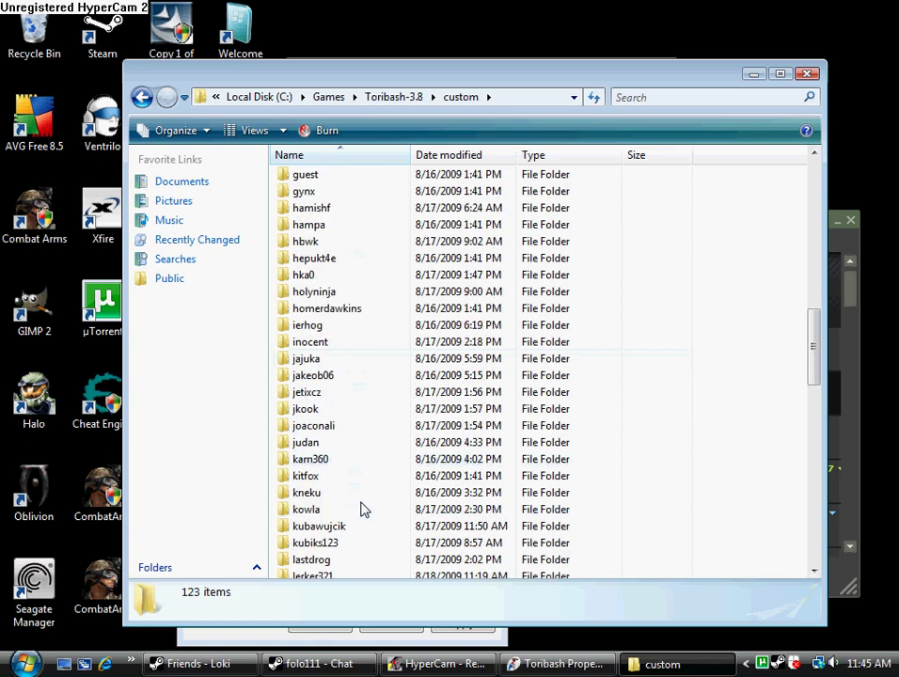
{"action": "scroll", "coordinate": [367, 502], "scroll_direction": "up", "scroll_amount": 15}
{"action": "scroll", "coordinate": [363, 476], "scroll_direction": "down", "scroll_amount": 5}
{"action": "scroll", "coordinate": [367, 473], "scroll_direction": "down", "scroll_amount": 9}
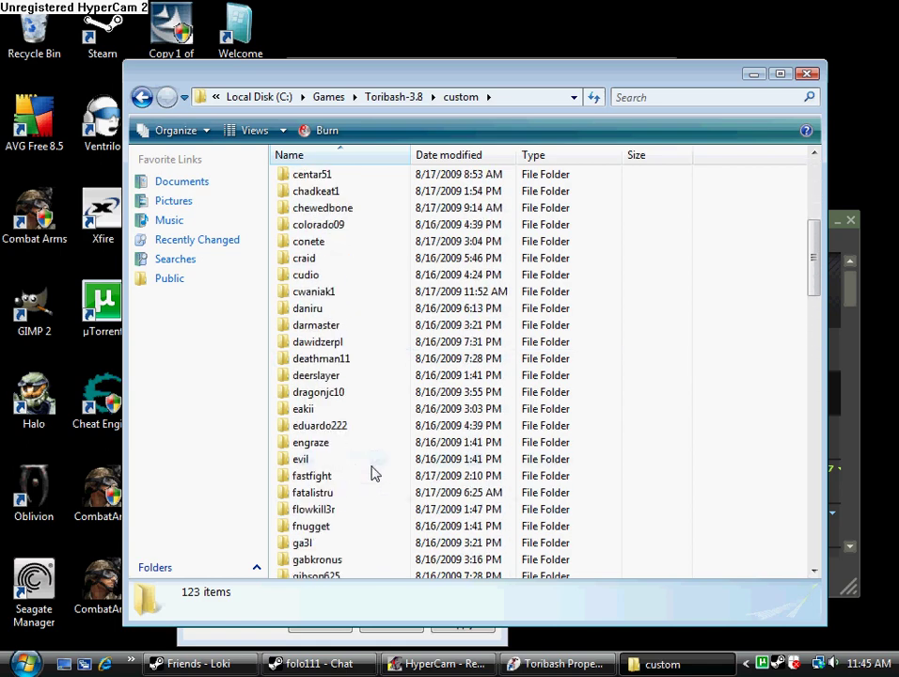
{"action": "scroll", "coordinate": [370, 478], "scroll_direction": "down", "scroll_amount": 2}
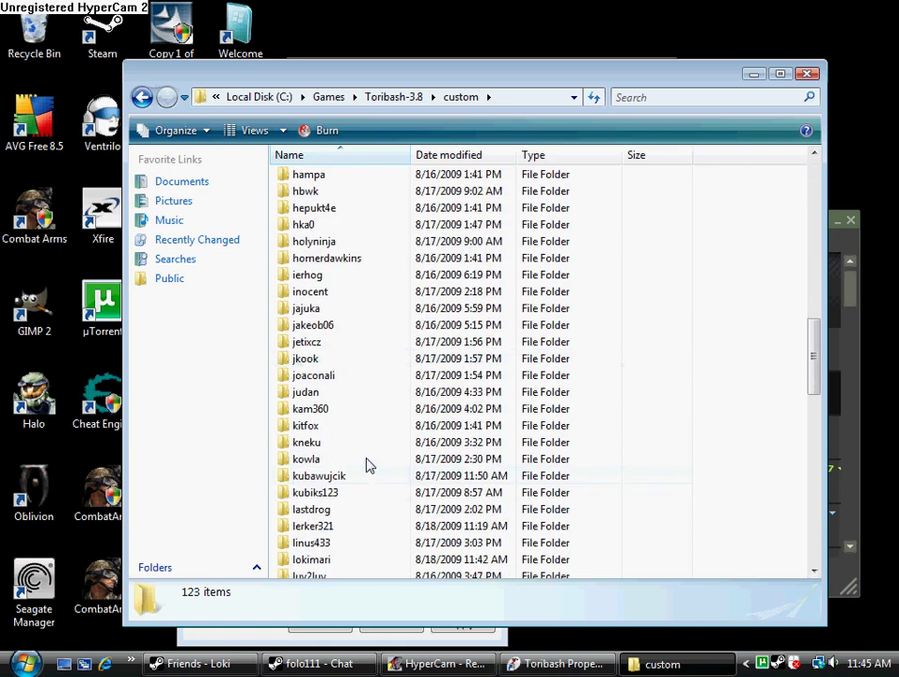
{"action": "scroll", "coordinate": [355, 537], "scroll_direction": "down", "scroll_amount": 1}
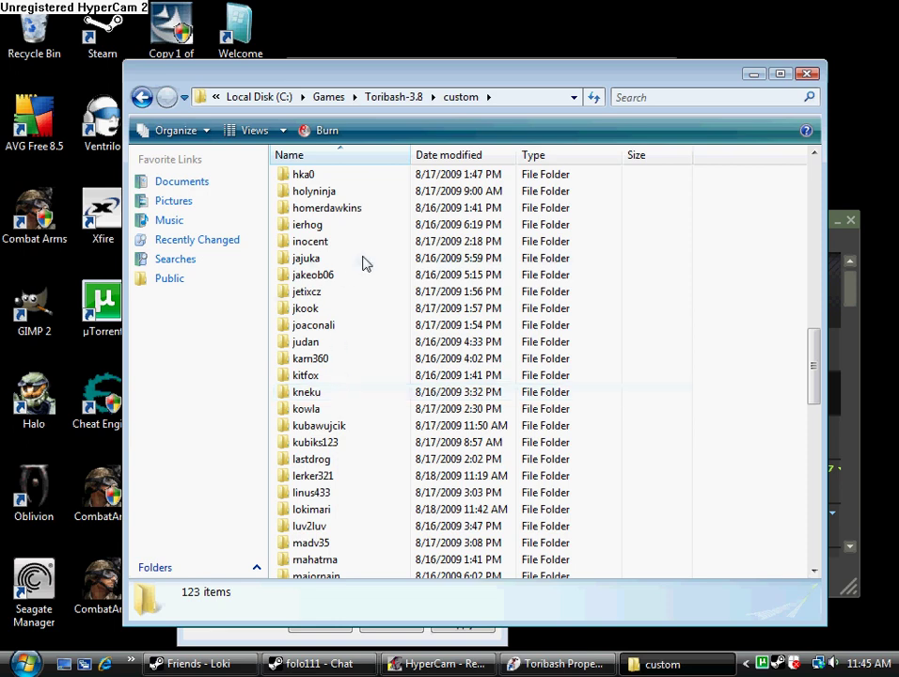
{"action": "scroll", "coordinate": [370, 292], "scroll_direction": "down", "scroll_amount": 7}
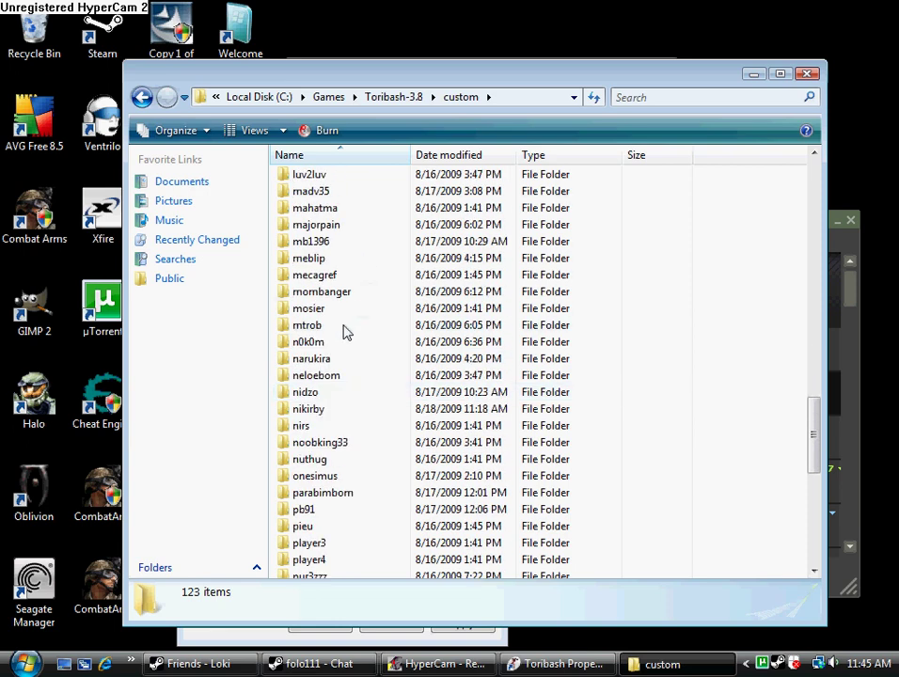
{"action": "scroll", "coordinate": [323, 376], "scroll_direction": "up", "scroll_amount": 3}
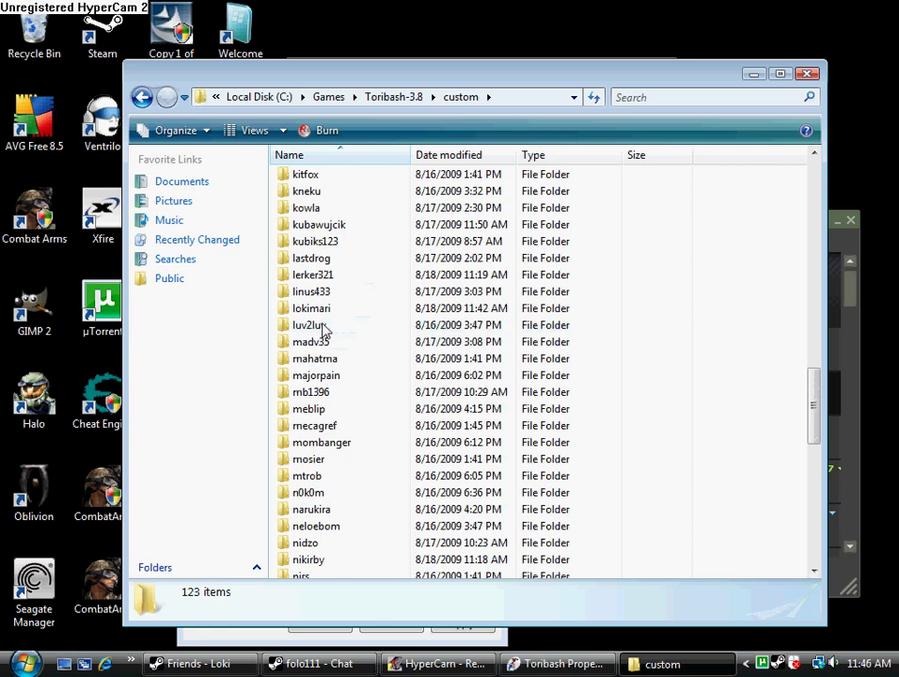
{"action": "double_click", "coordinate": [325, 293]}
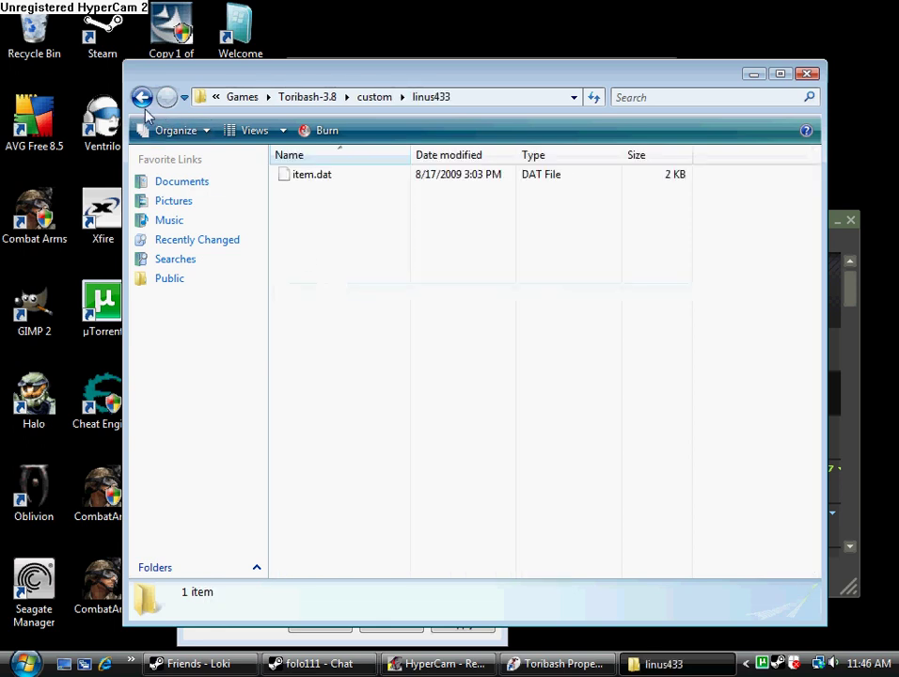
{"action": "left_click", "coordinate": [142, 99]}
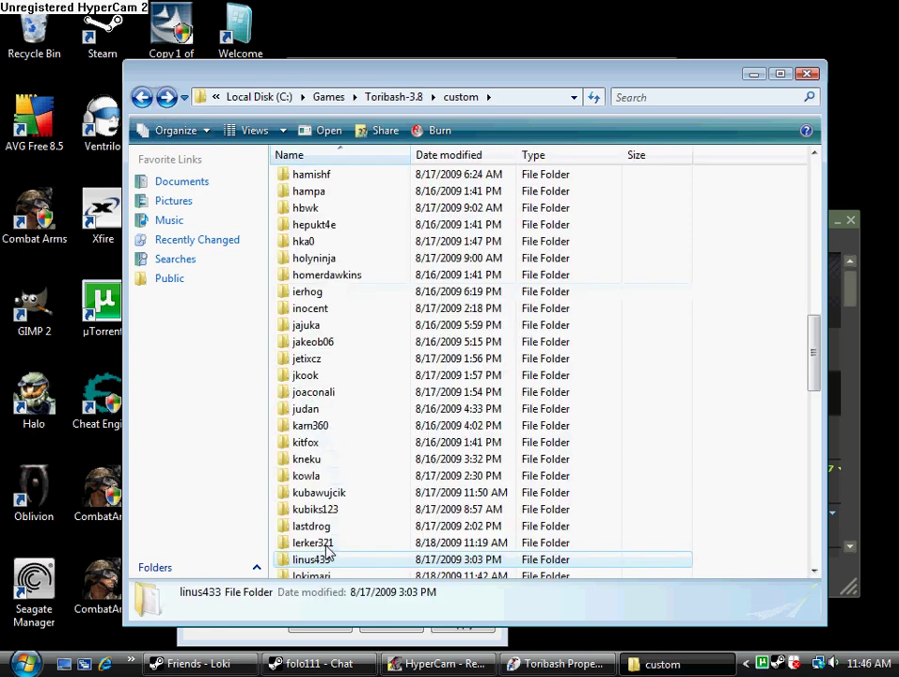
{"action": "double_click", "coordinate": [324, 545]}
{"action": "left_click", "coordinate": [142, 98]}
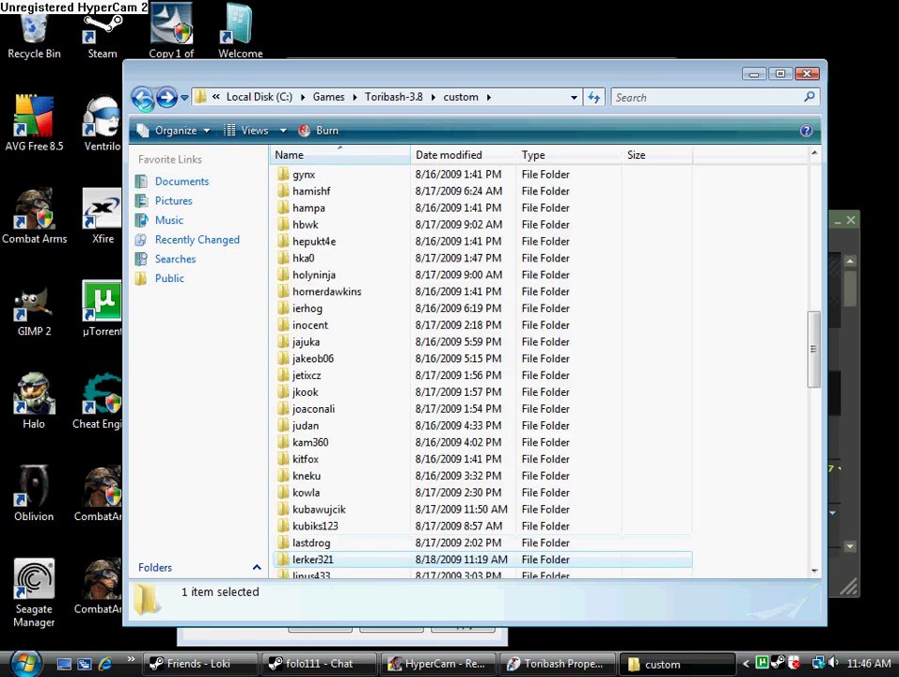
{"action": "double_click", "coordinate": [324, 542]}
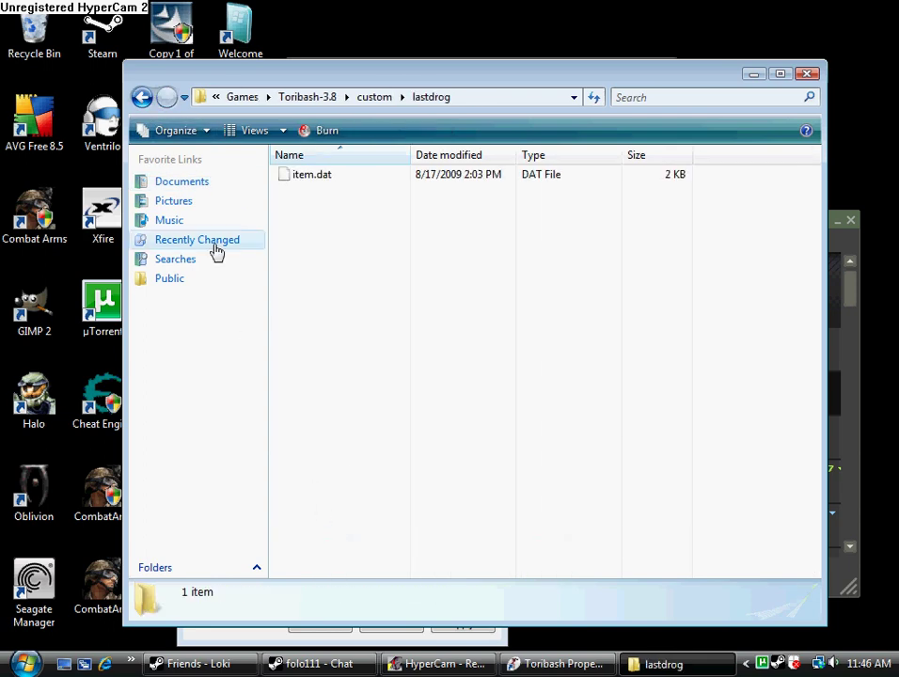
{"action": "left_click", "coordinate": [142, 100]}
{"action": "double_click", "coordinate": [315, 544]}
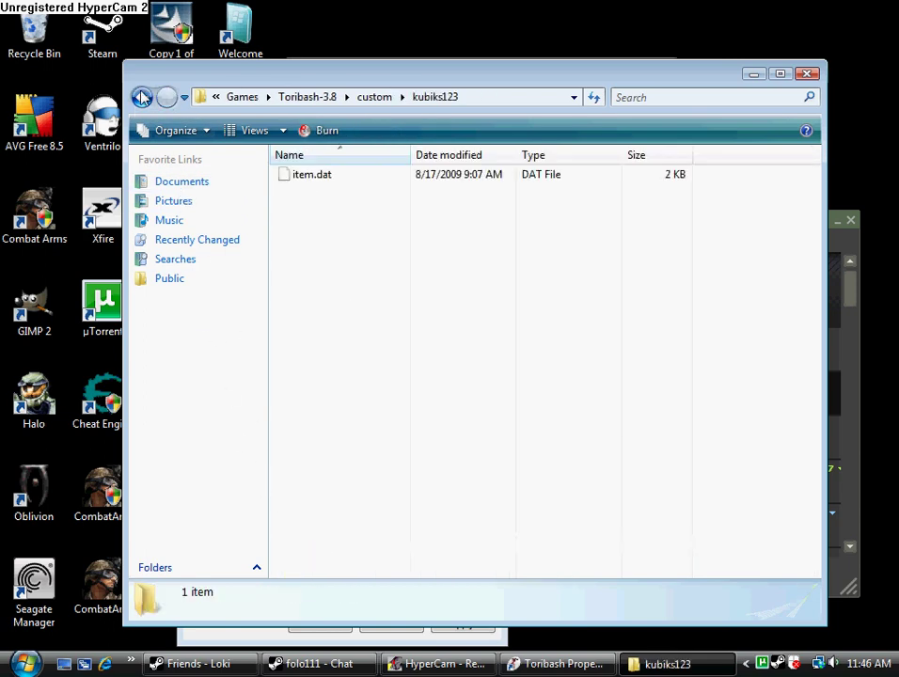
{"action": "left_click", "coordinate": [142, 97]}
{"action": "double_click", "coordinate": [321, 543]}
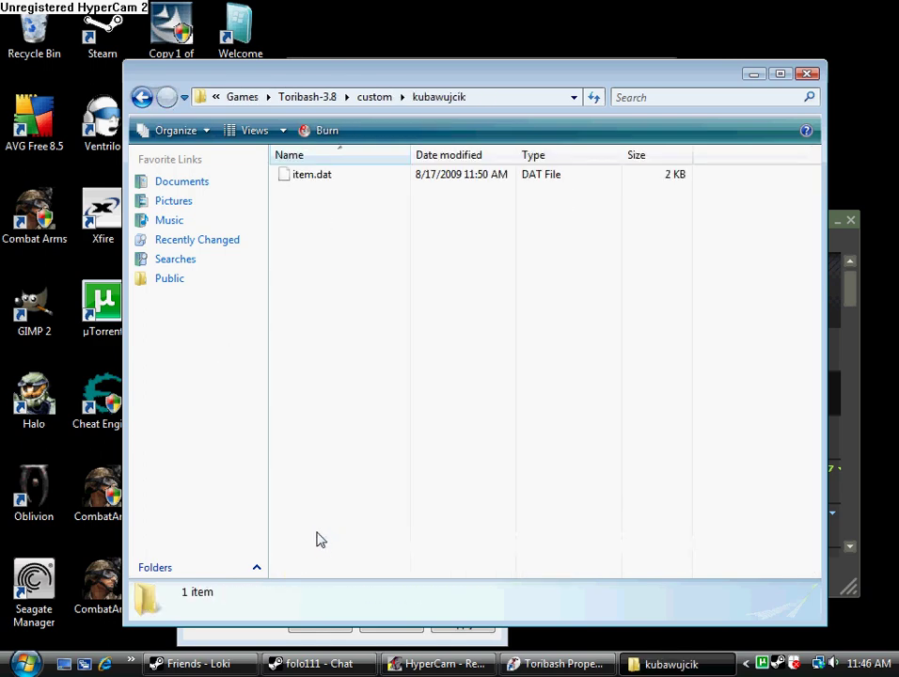
{"action": "left_click", "coordinate": [141, 98]}
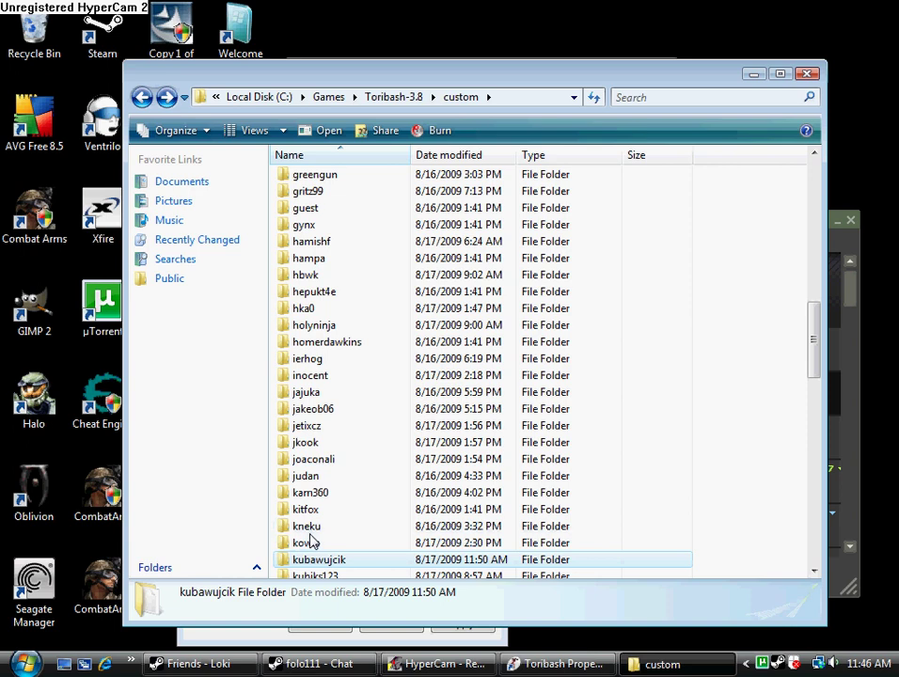
Open the hepukt4e player folder and copy all of its texture and item files.
{"action": "double_click", "coordinate": [314, 292]}
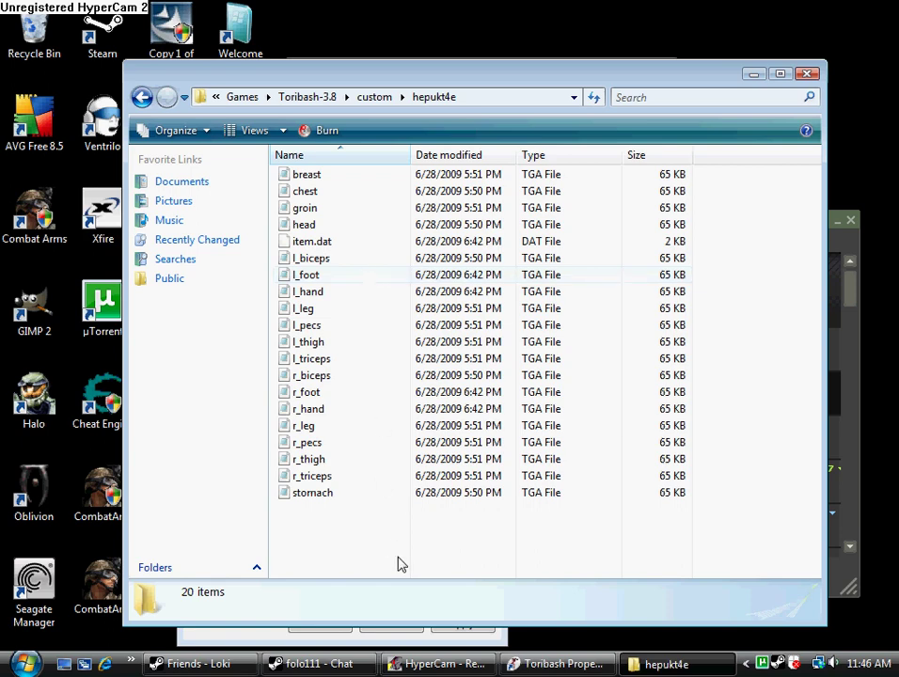
{"action": "left_click_drag", "start_coordinate": [600, 551], "coordinate": [313, 151]}
{"action": "right_click", "coordinate": [389, 248]}
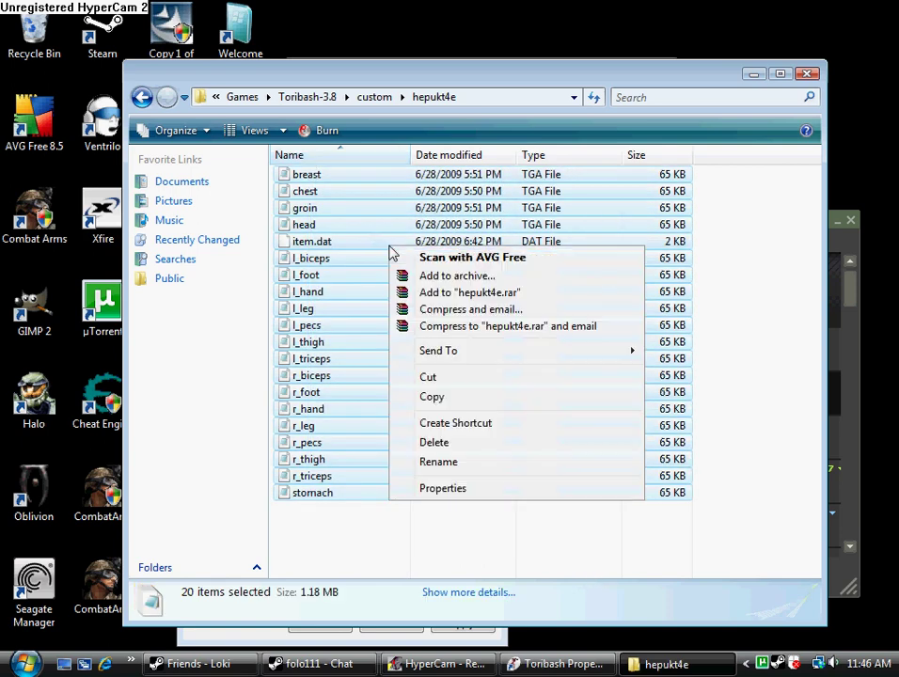
{"action": "left_click", "coordinate": [432, 396]}
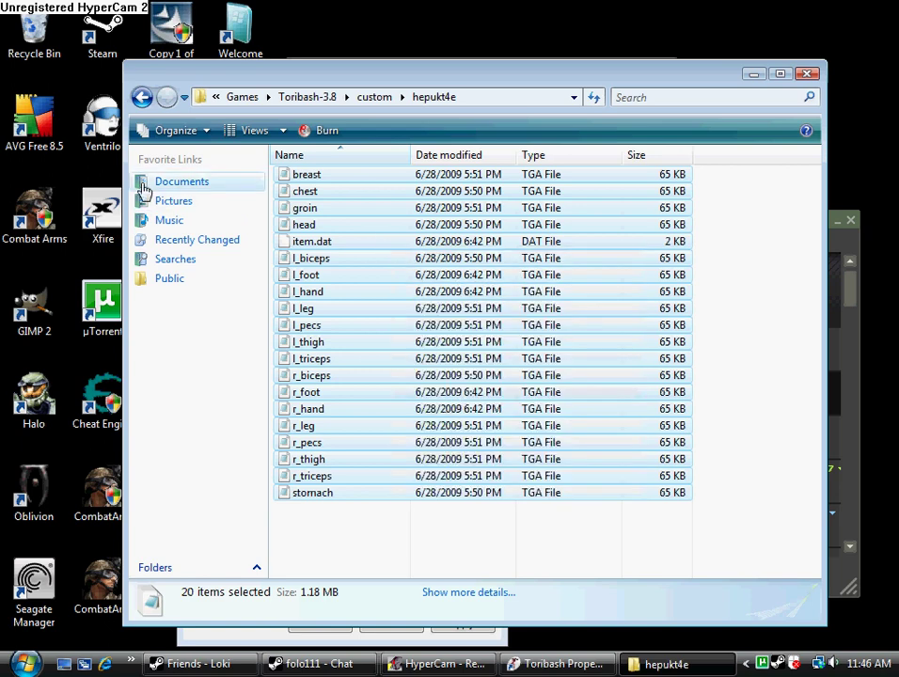
Open the lokimari folder inside custom and delete all of its files to the Recycle Bin.
{"action": "left_click", "coordinate": [142, 97]}
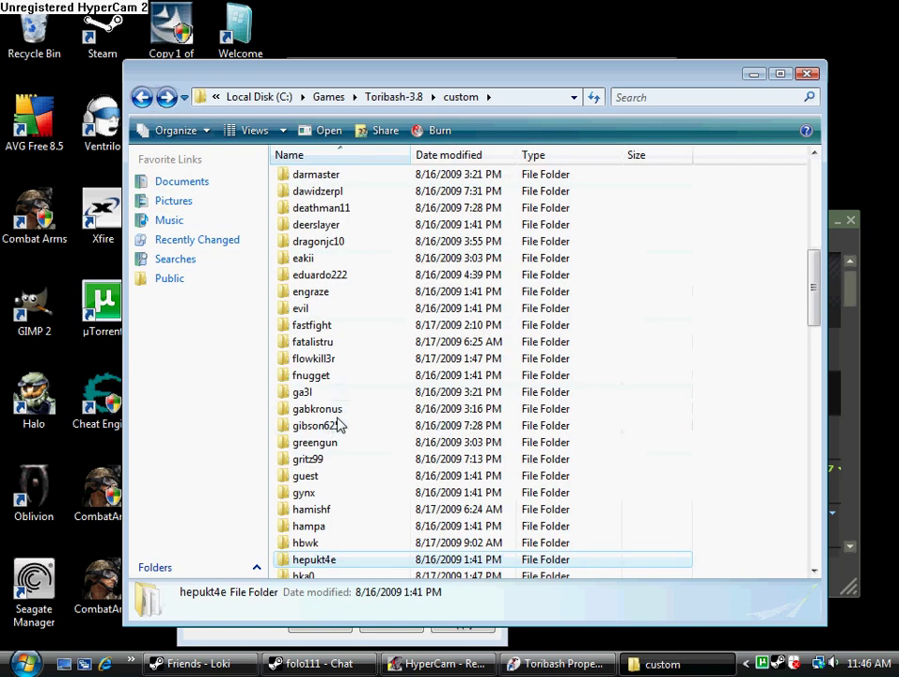
{"action": "scroll", "coordinate": [341, 425], "scroll_direction": "down", "scroll_amount": 8}
{"action": "double_click", "coordinate": [320, 511]}
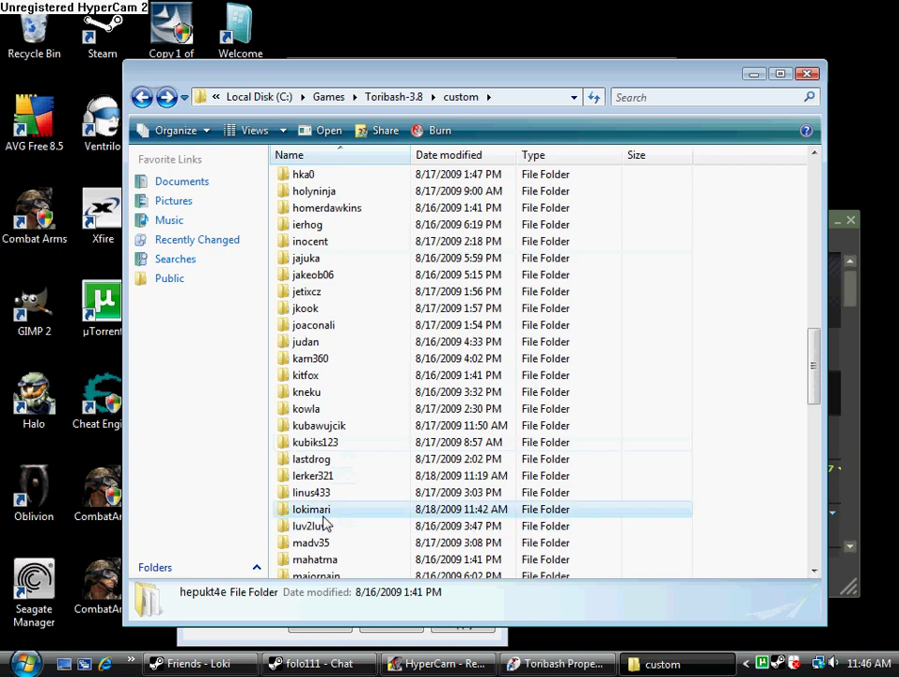
{"action": "scroll", "coordinate": [442, 348], "scroll_direction": "down", "scroll_amount": 20}
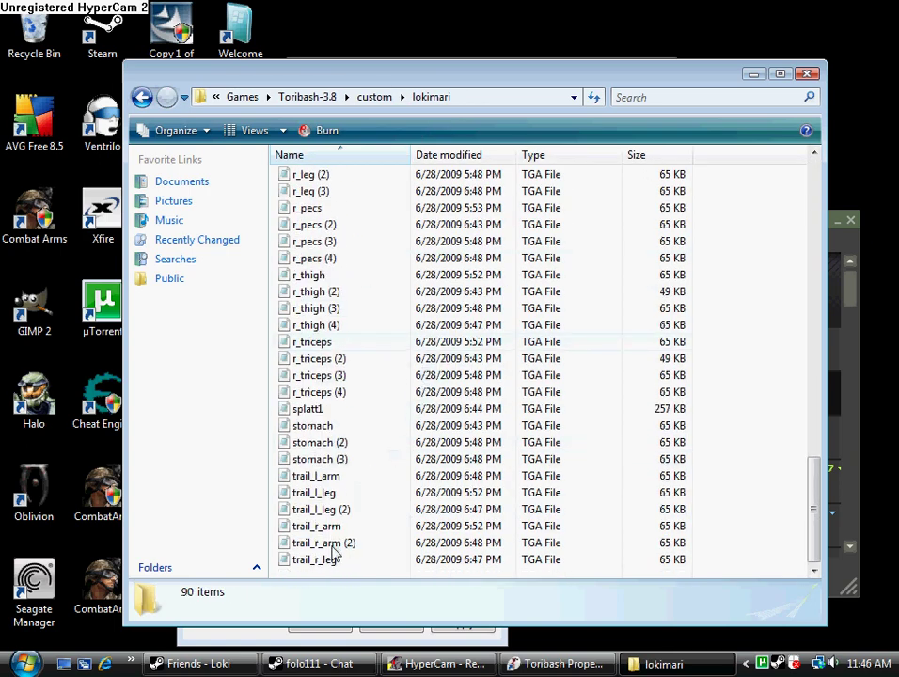
{"action": "left_click_drag", "start_coordinate": [358, 581], "coordinate": [343, 116]}
{"action": "mouse_move", "coordinate": [327, 193]}
{"action": "left_mouse_down"}
{"action": "mouse_move", "coordinate": [320, 585]}
{"action": "mouse_move", "coordinate": [294, 113]}
{"action": "mouse_move", "coordinate": [324, 146]}
{"action": "mouse_move", "coordinate": [310, 197]}
{"action": "left_mouse_up"}
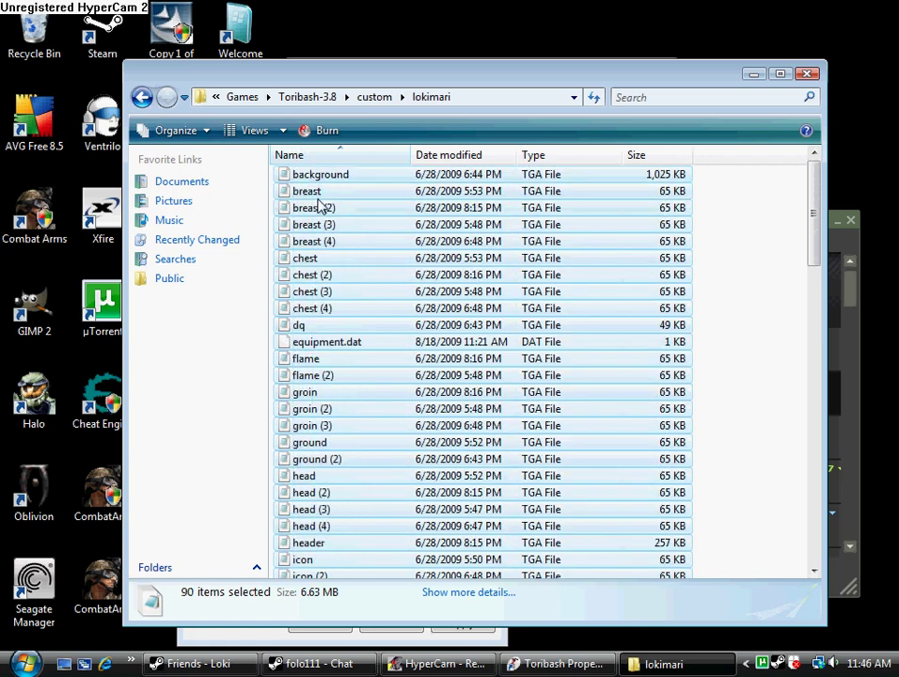
{"action": "right_click", "coordinate": [318, 200]}
{"action": "left_click", "coordinate": [377, 397]}
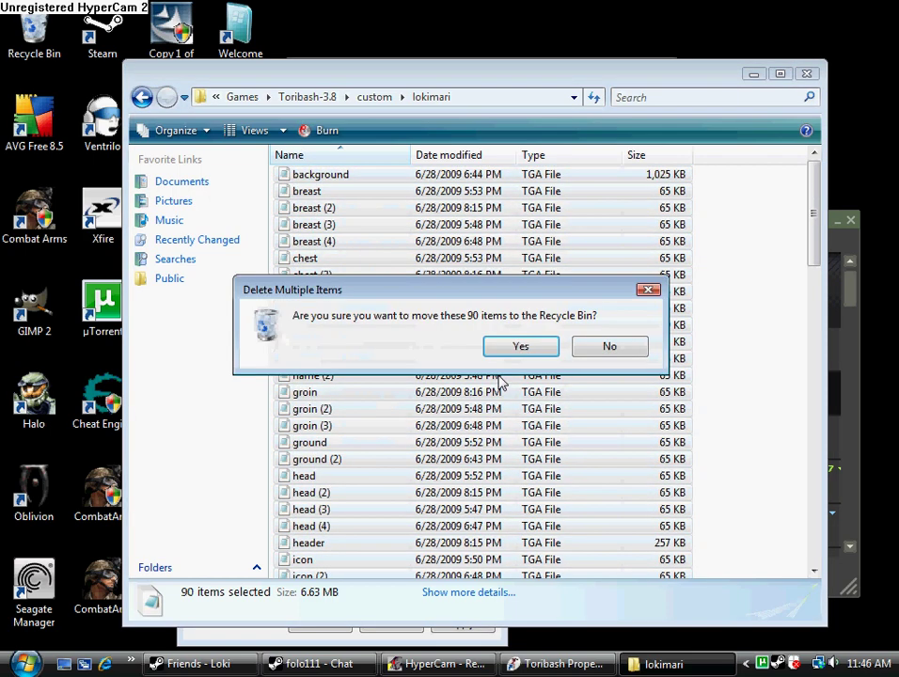
{"action": "left_click", "coordinate": [520, 347]}
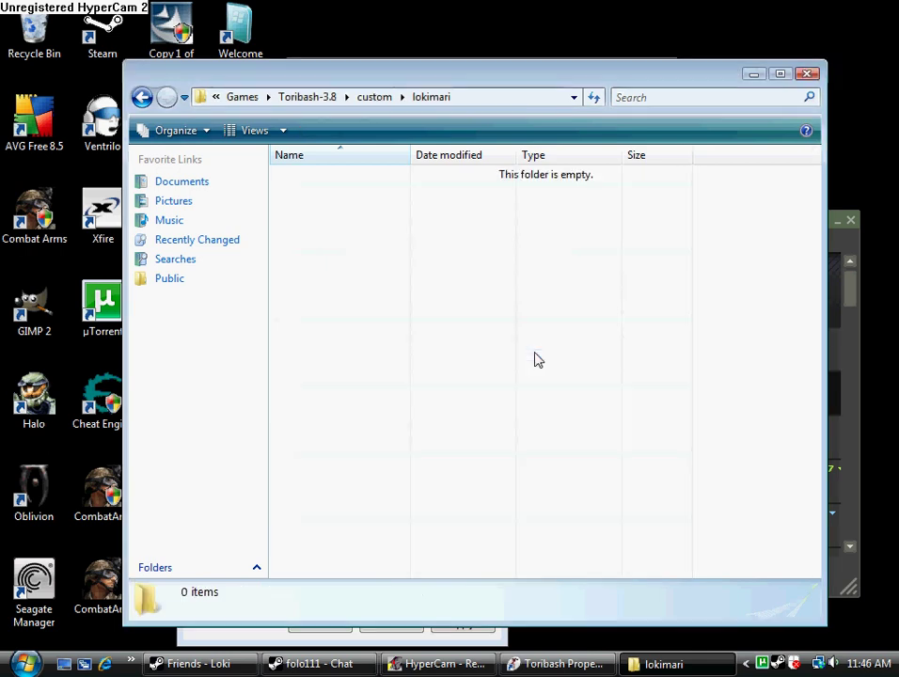
Paste the copied hepukt4e files into the lokimari folder and go back to the Toribash-3.8 folder.
{"action": "right_click", "coordinate": [455, 326]}
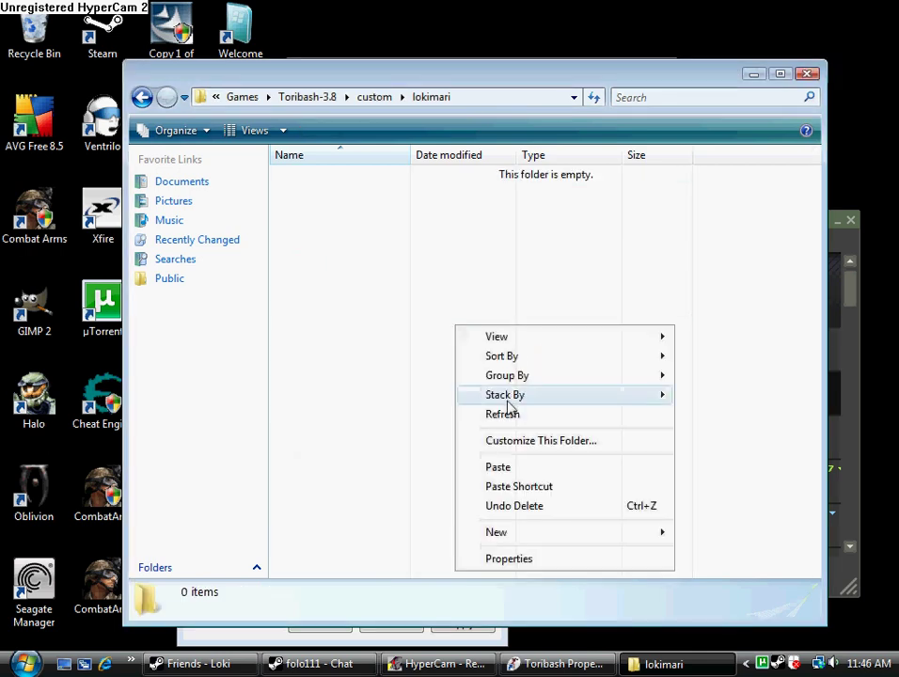
{"action": "left_click", "coordinate": [498, 468]}
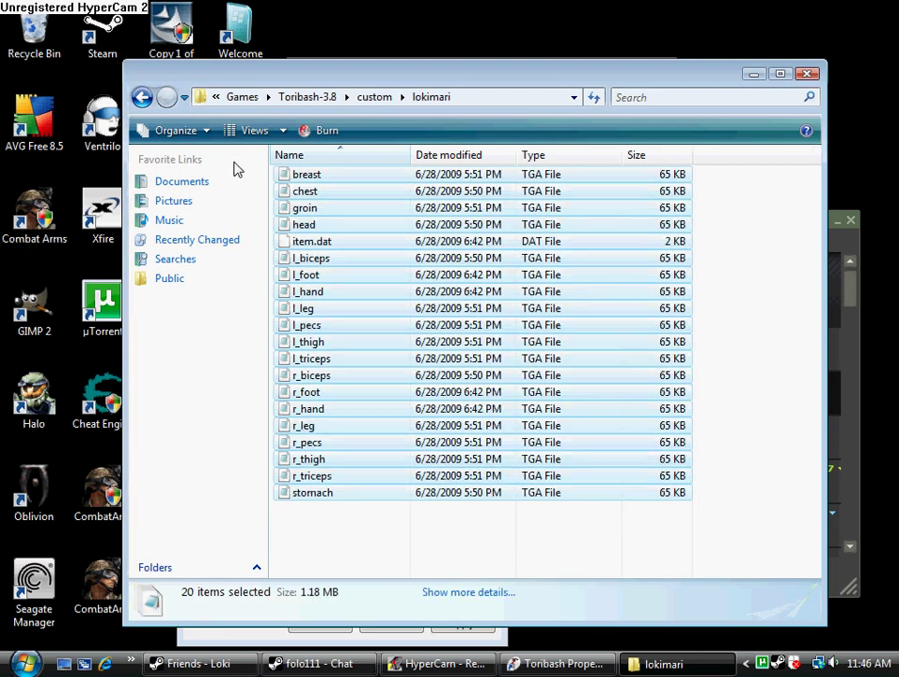
{"action": "left_click", "coordinate": [143, 98]}
{"action": "left_click", "coordinate": [143, 98]}
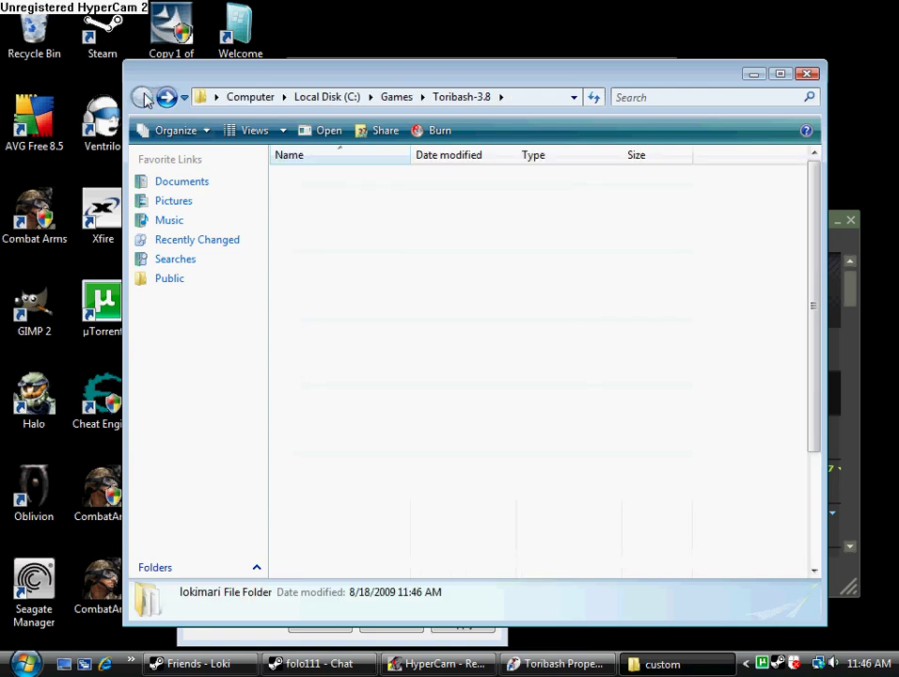
Launch the toribash application from the Toribash-3.8 folder and start a Free Play match.
{"action": "scroll", "coordinate": [376, 447], "scroll_direction": "down", "scroll_amount": 3}
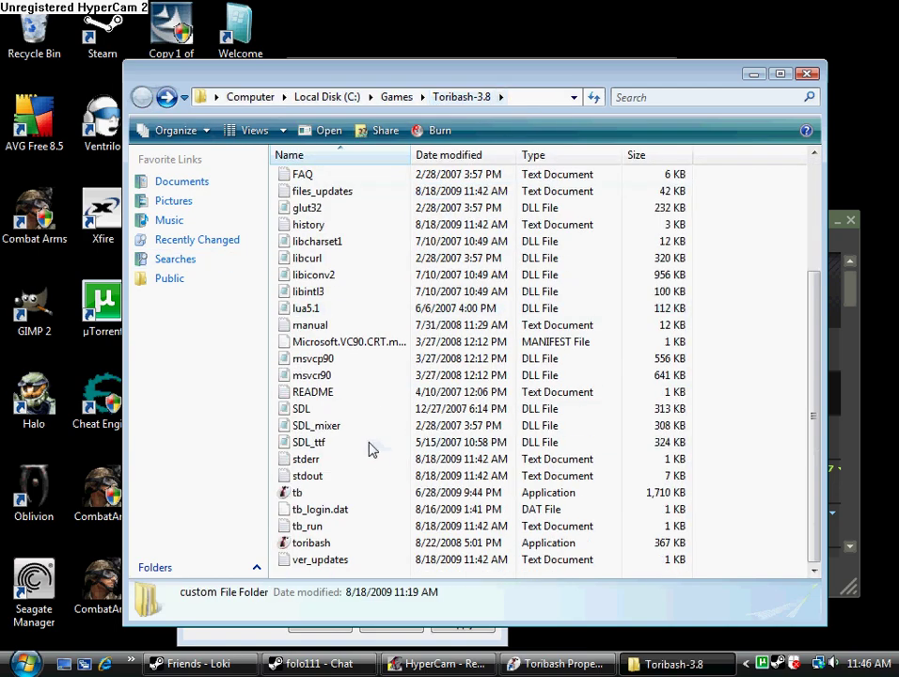
{"action": "double_click", "coordinate": [313, 545]}
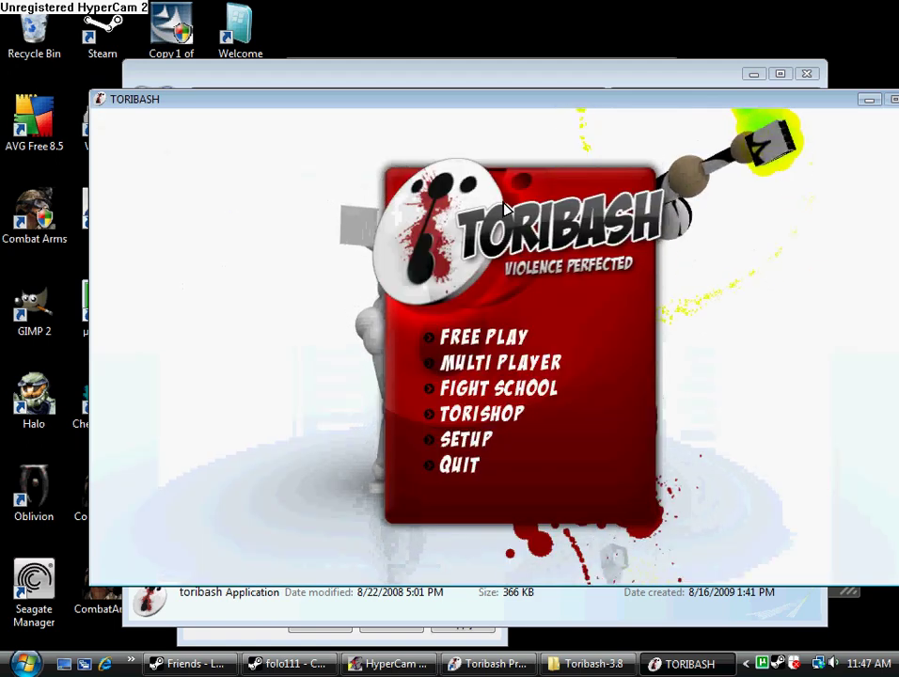
{"action": "left_click", "coordinate": [487, 337]}
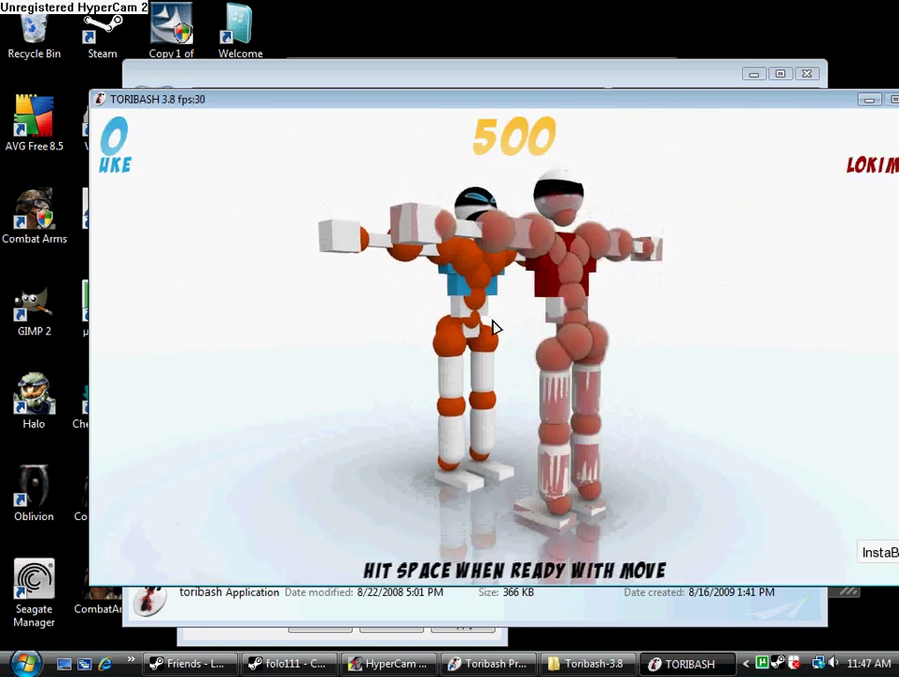
Change the shoulder joint states of the lokimari character in the Free Play match and play the moves.
{"action": "left_click_drag", "start_coordinate": [681, 111], "coordinate": [654, 111]}
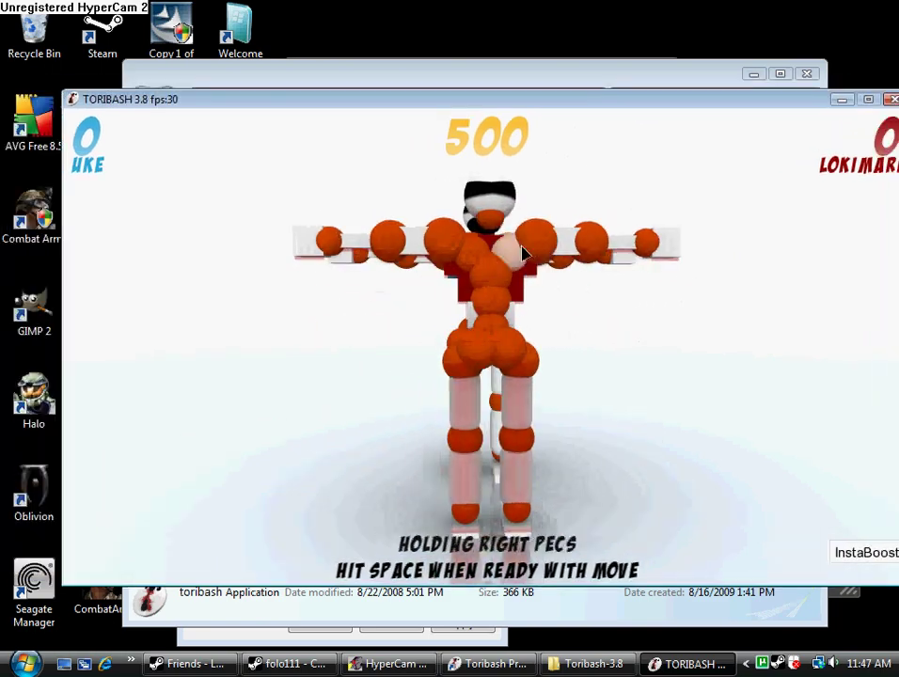
{"action": "left_click", "coordinate": [542, 243]}
{"action": "left_click", "coordinate": [540, 242]}
{"action": "right_click", "coordinate": [429, 264]}
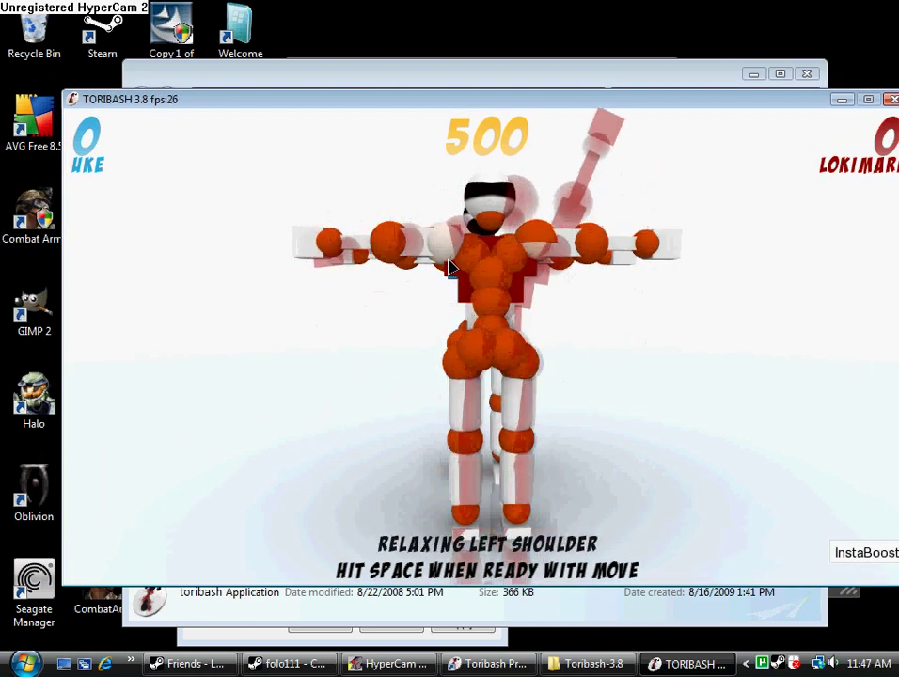
{"action": "left_click", "coordinate": [449, 267]}
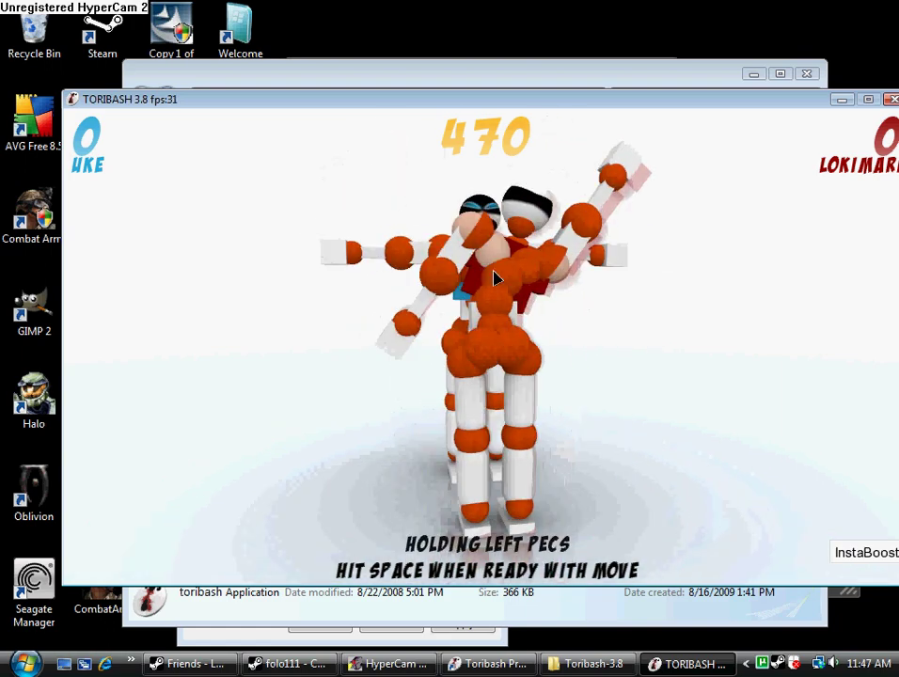
Switch to the Toribash-3.8 folder, open the hampa folder inside custom and copy all of its files.
{"action": "left_click", "coordinate": [574, 653]}
{"action": "scroll", "coordinate": [353, 263], "scroll_direction": "up", "scroll_amount": 3}
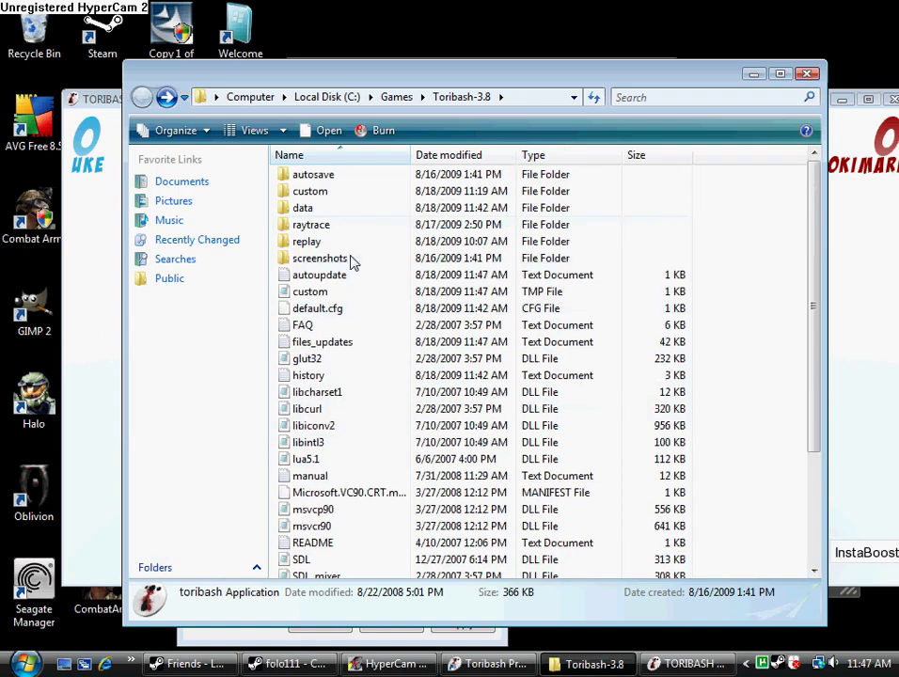
{"action": "double_click", "coordinate": [301, 192]}
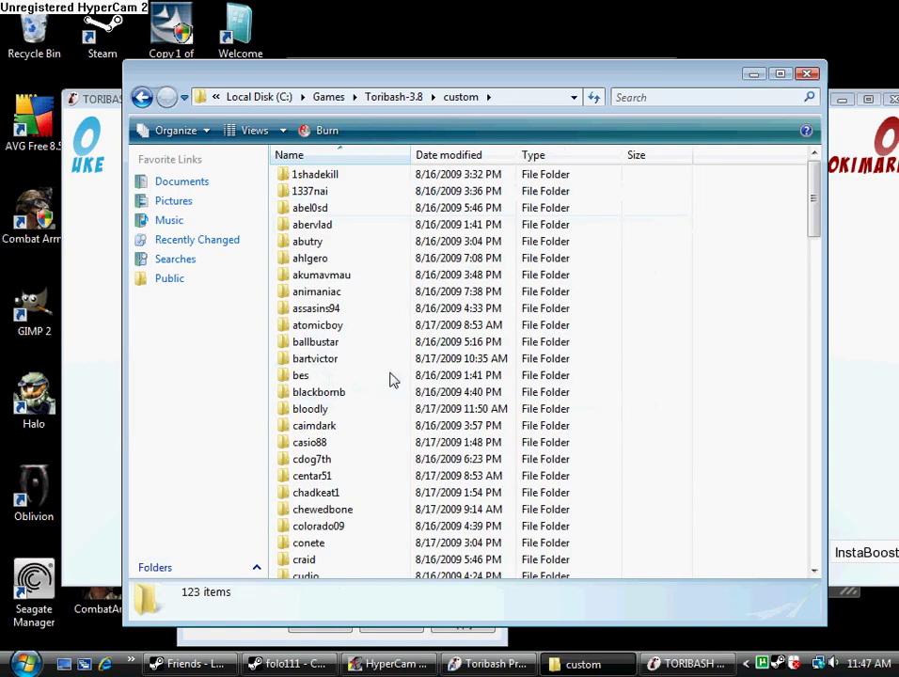
{"action": "scroll", "coordinate": [393, 380], "scroll_direction": "down", "scroll_amount": 8}
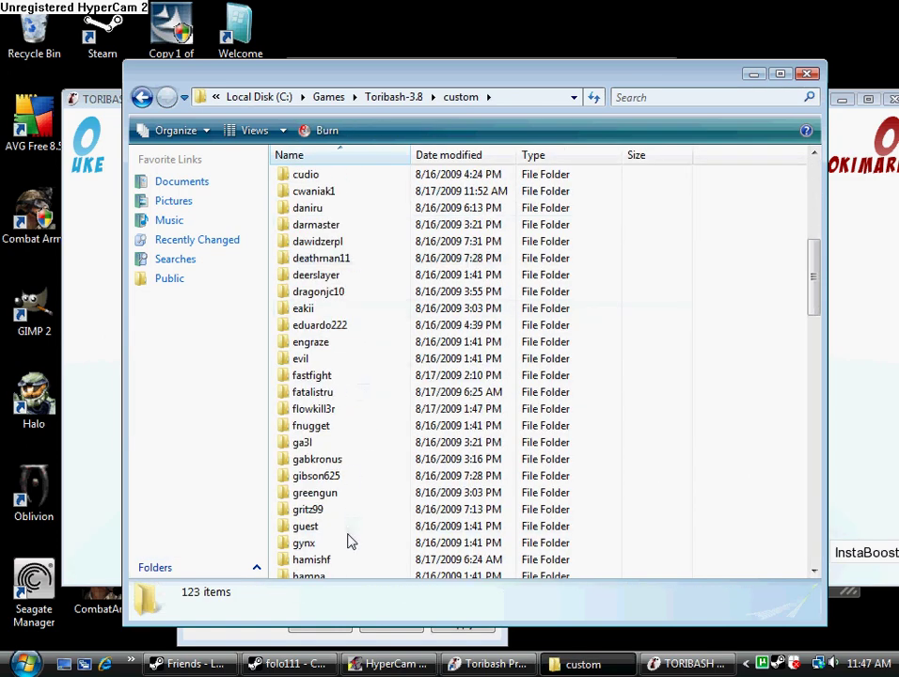
{"action": "scroll", "coordinate": [347, 541], "scroll_direction": "down", "scroll_amount": 1}
{"action": "double_click", "coordinate": [312, 526]}
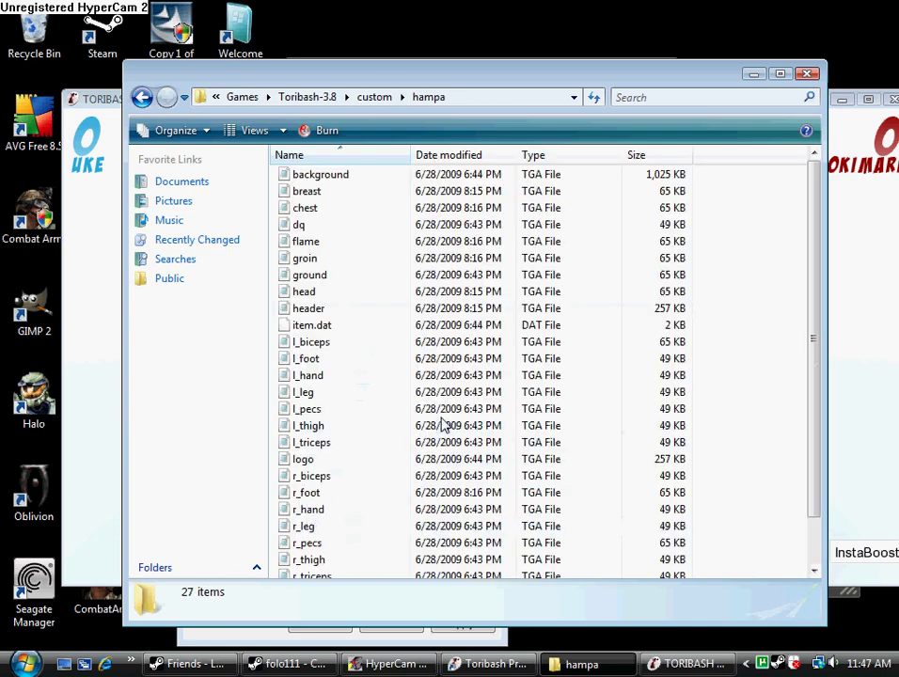
{"action": "scroll", "coordinate": [381, 552], "scroll_direction": "down", "scroll_amount": 1}
{"action": "left_click_drag", "start_coordinate": [407, 577], "coordinate": [337, 237]}
{"action": "right_click", "coordinate": [336, 237]}
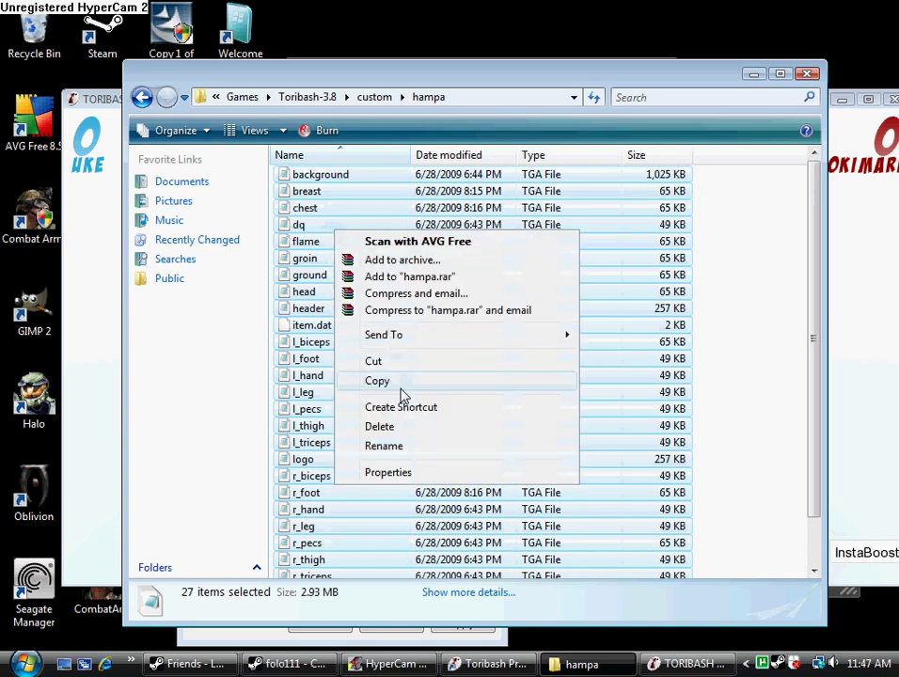
{"action": "left_click", "coordinate": [399, 379]}
Open the lokimari folder inside custom and paste the copied hampa files into it.
{"action": "left_click", "coordinate": [141, 98]}
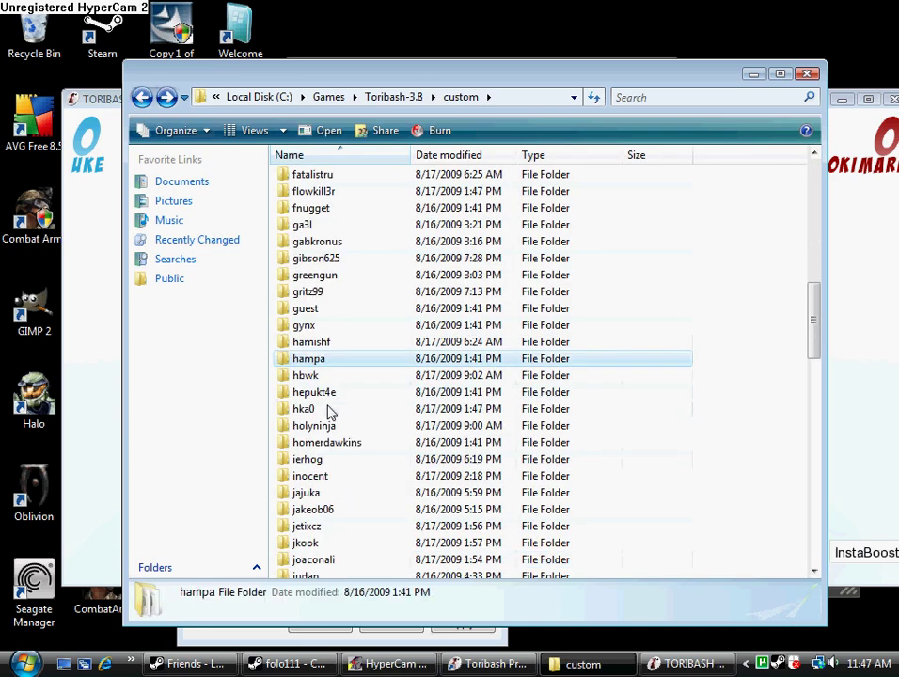
{"action": "scroll", "coordinate": [343, 419], "scroll_direction": "down", "scroll_amount": 5}
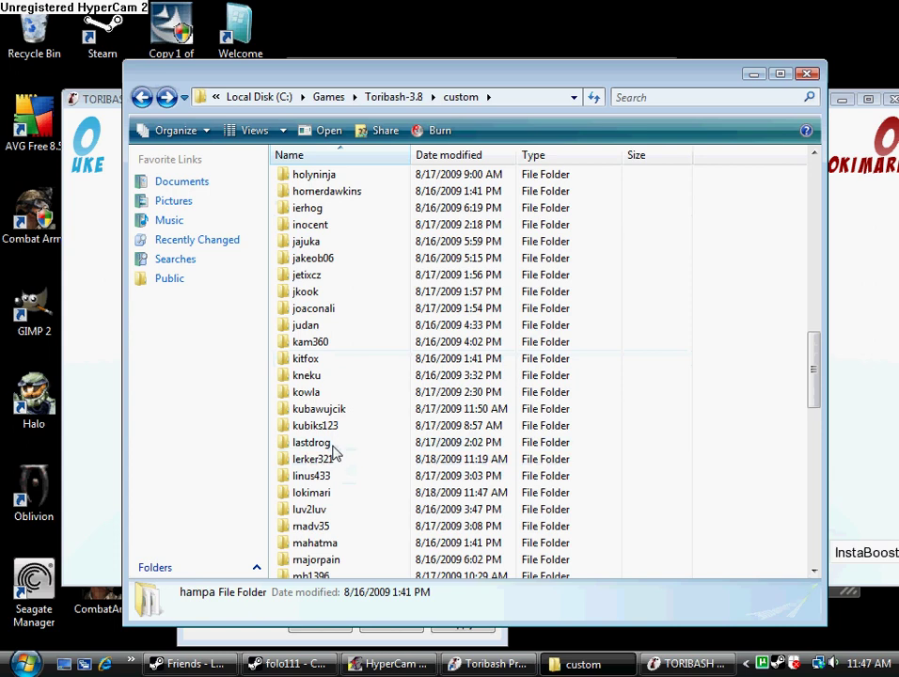
{"action": "double_click", "coordinate": [333, 494]}
{"action": "right_click", "coordinate": [423, 393]}
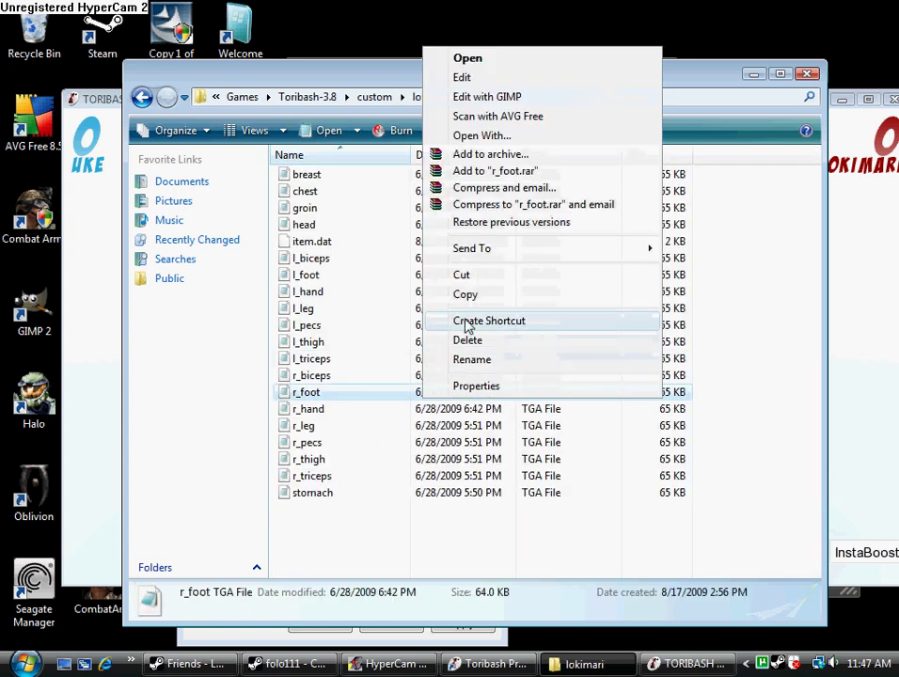
{"action": "left_click", "coordinate": [305, 425]}
{"action": "left_click", "coordinate": [326, 553]}
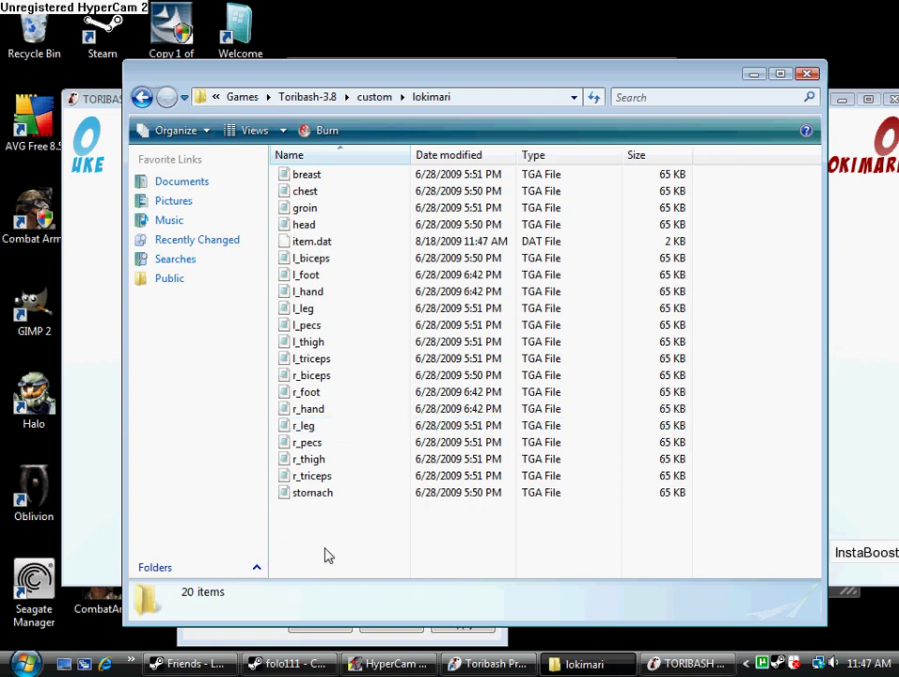
{"action": "right_click", "coordinate": [327, 553]}
{"action": "left_click", "coordinate": [379, 447]}
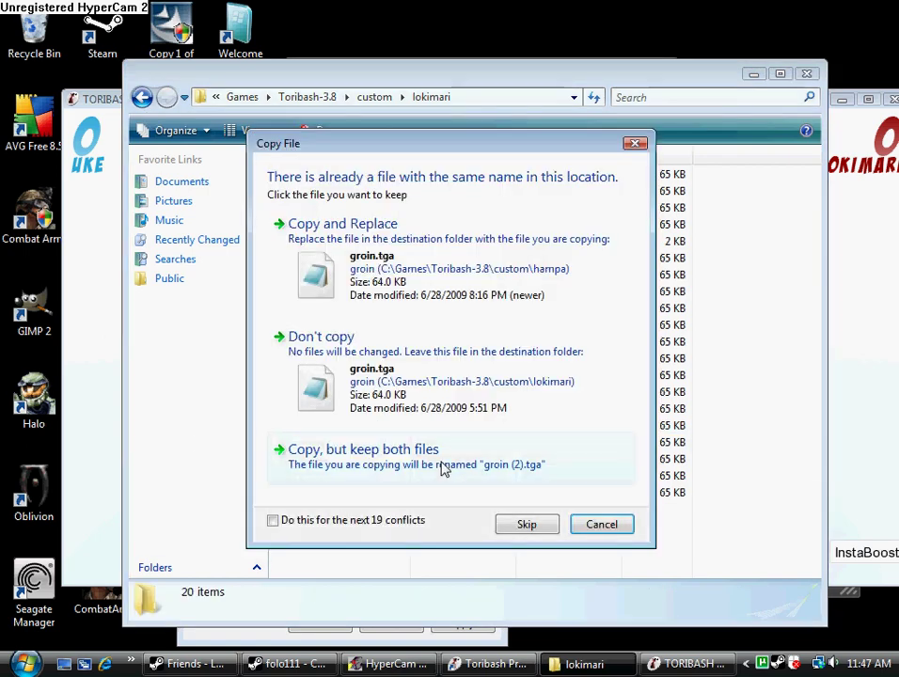
Resolve every file name conflict of the paste by copying the file but keeping both versions.
{"action": "left_click", "coordinate": [446, 468]}
{"action": "left_click", "coordinate": [458, 476]}
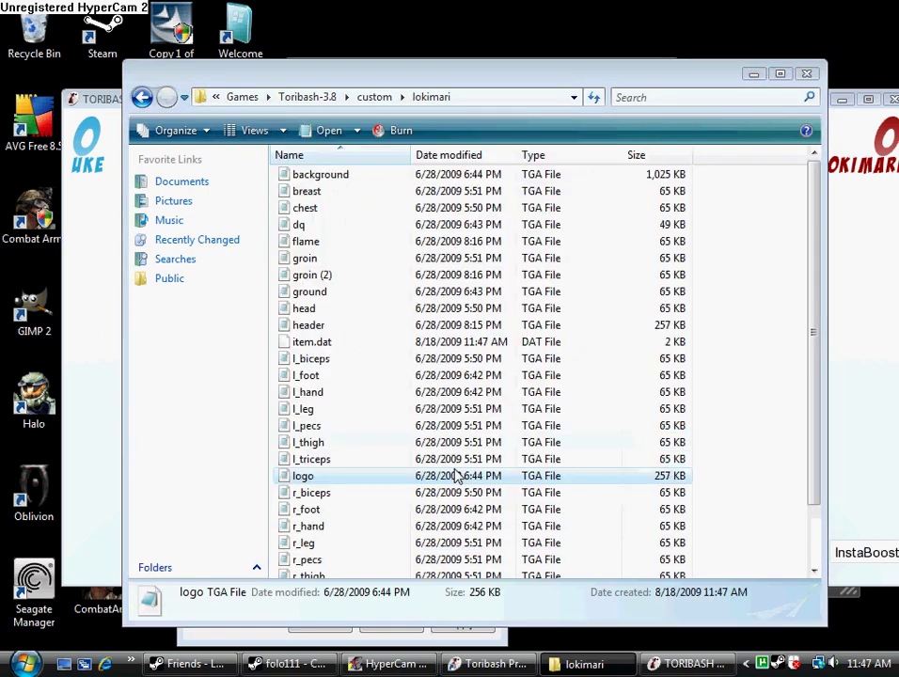
{"action": "left_click", "coordinate": [458, 476]}
{"action": "left_click", "coordinate": [455, 476]}
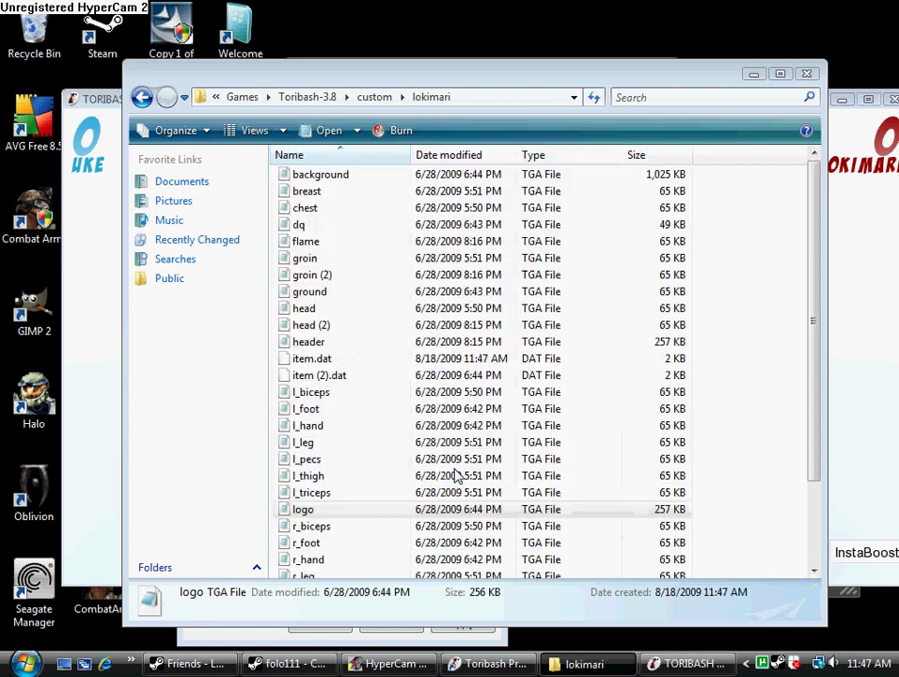
{"action": "left_click", "coordinate": [455, 476]}
{"action": "left_click", "coordinate": [455, 476]}
{"action": "left_click", "coordinate": [455, 476]}
{"action": "left_click", "coordinate": [455, 476]}
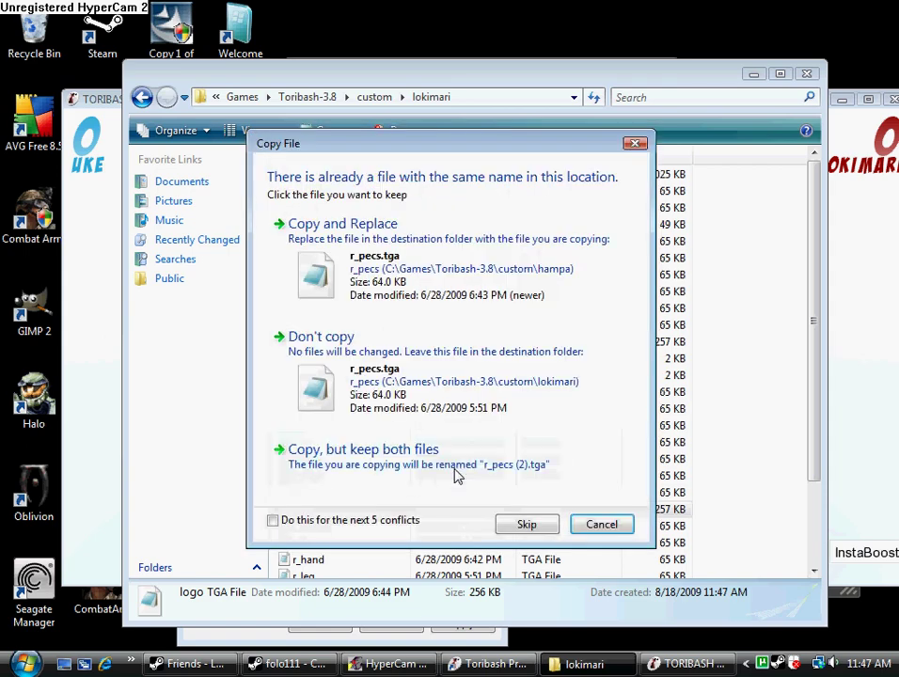
{"action": "left_click", "coordinate": [455, 476]}
{"action": "left_click", "coordinate": [455, 476]}
{"action": "left_click", "coordinate": [455, 476]}
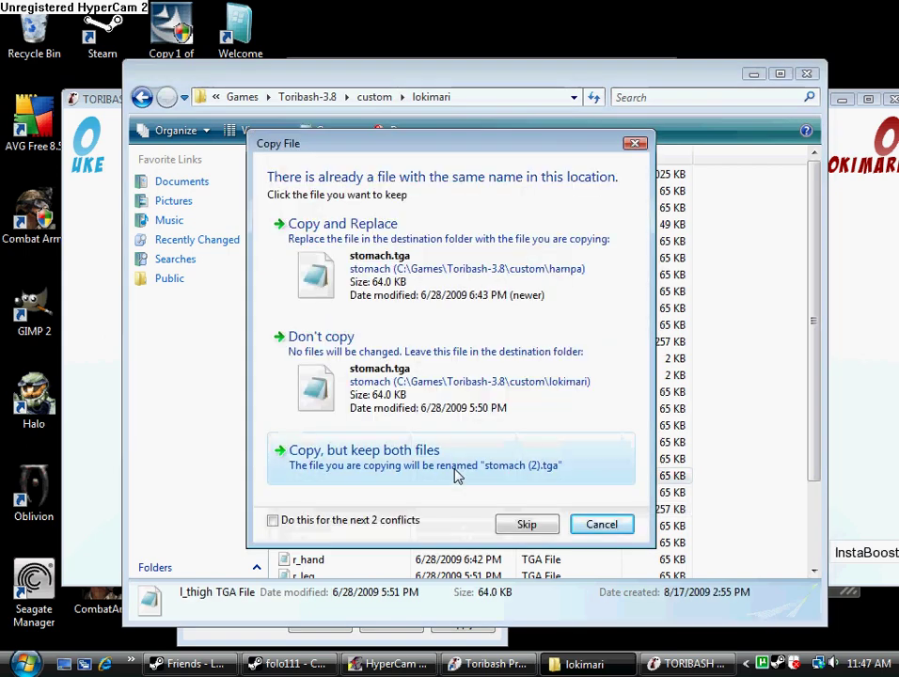
{"action": "left_click", "coordinate": [455, 476]}
{"action": "left_click", "coordinate": [455, 476]}
{"action": "left_click", "coordinate": [455, 476]}
{"action": "left_click", "coordinate": [455, 476]}
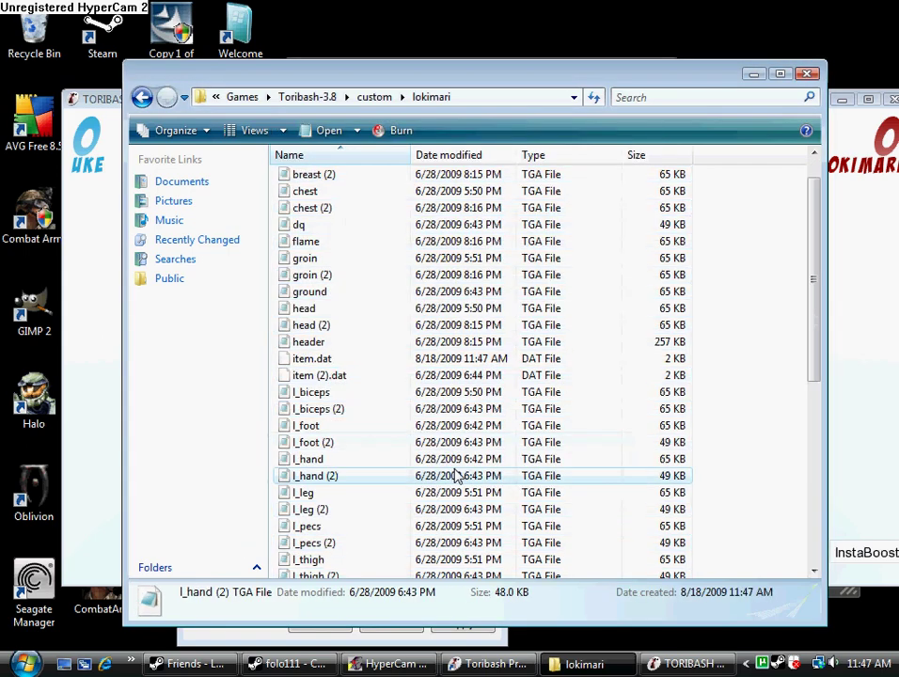
Go back to the Toribash-3.8 folder and close the running Toribash game.
{"action": "left_click", "coordinate": [437, 362]}
{"action": "left_click", "coordinate": [141, 97]}
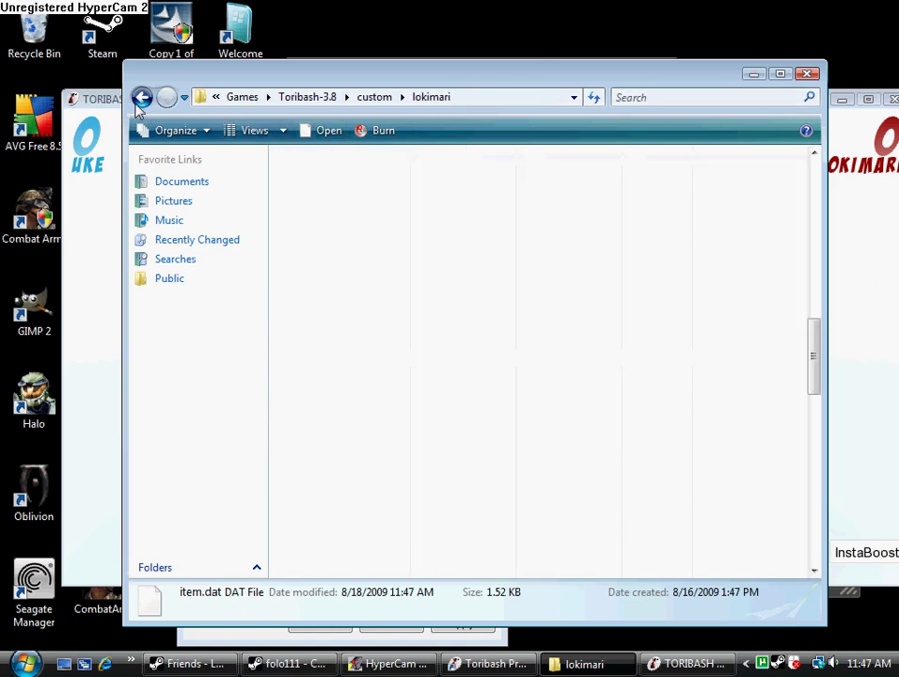
{"action": "left_click", "coordinate": [853, 132]}
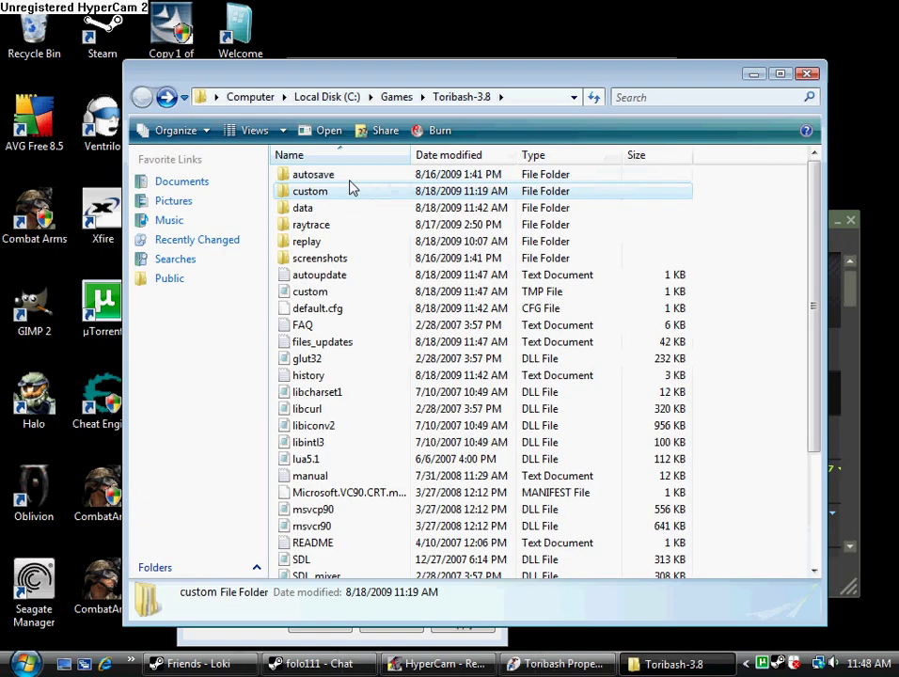
Relaunch the toribash application from the Toribash-3.8 folder and start a new Free Play match.
{"action": "scroll", "coordinate": [372, 450], "scroll_direction": "down", "scroll_amount": 3}
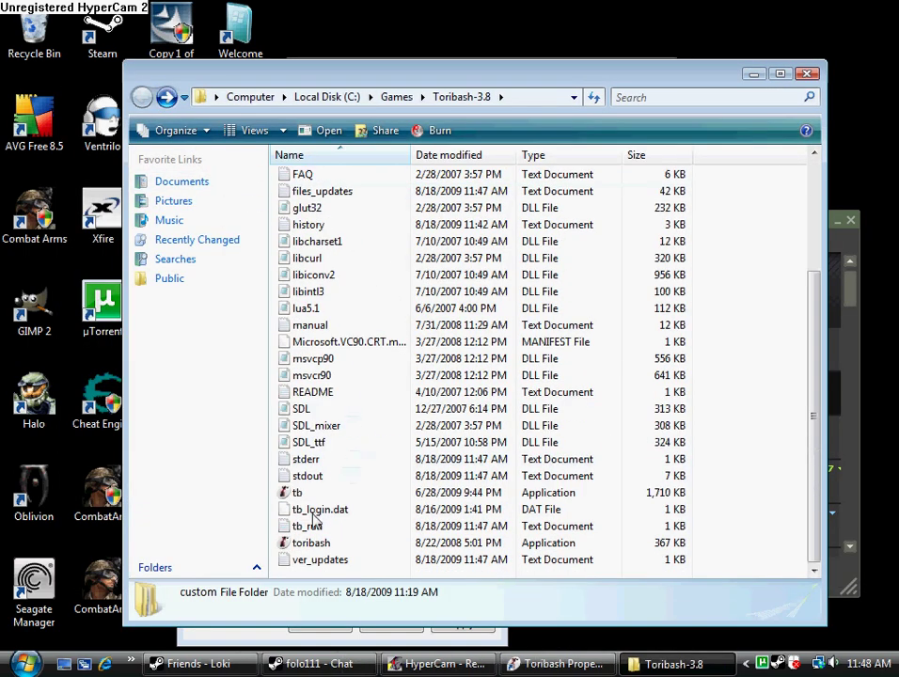
{"action": "left_click", "coordinate": [301, 546]}
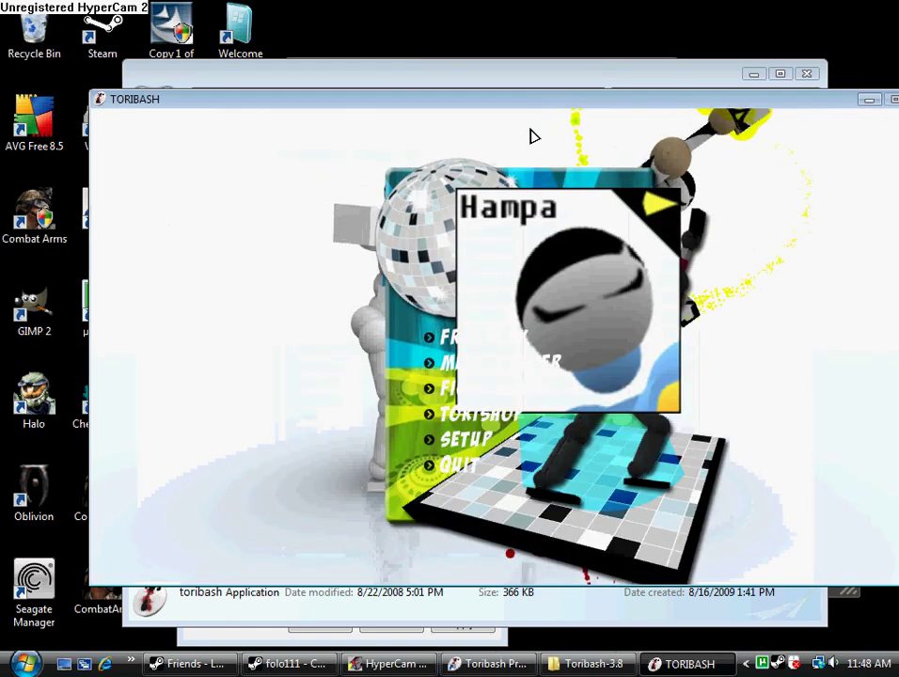
{"action": "left_click", "coordinate": [481, 347]}
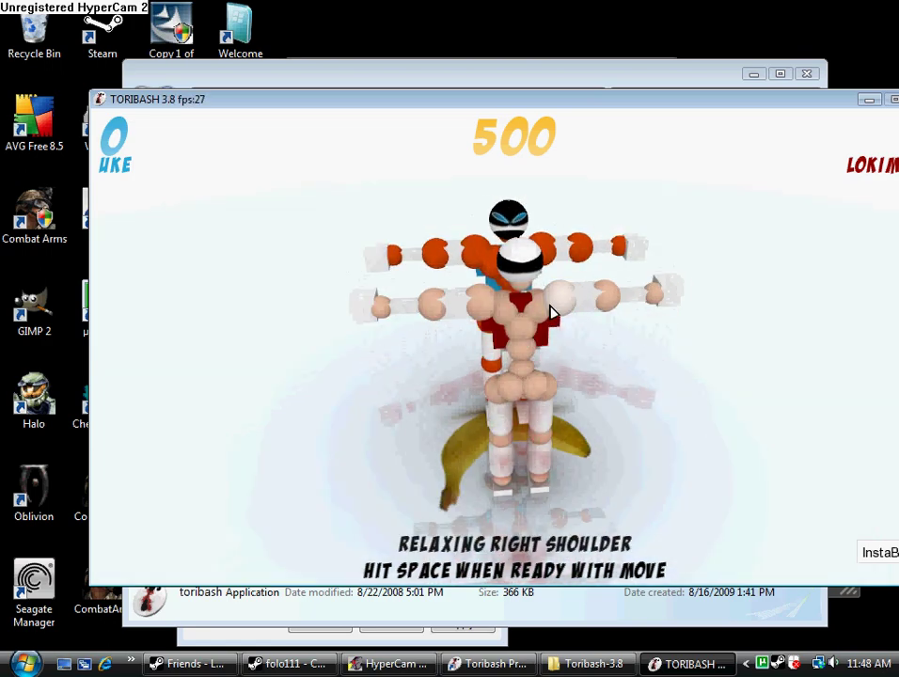
Set both shoulders of the lokimari character to raising and play the move.
{"action": "left_click", "coordinate": [552, 313]}
{"action": "left_click", "coordinate": [483, 311]}
{"action": "left_click", "coordinate": [483, 312]}
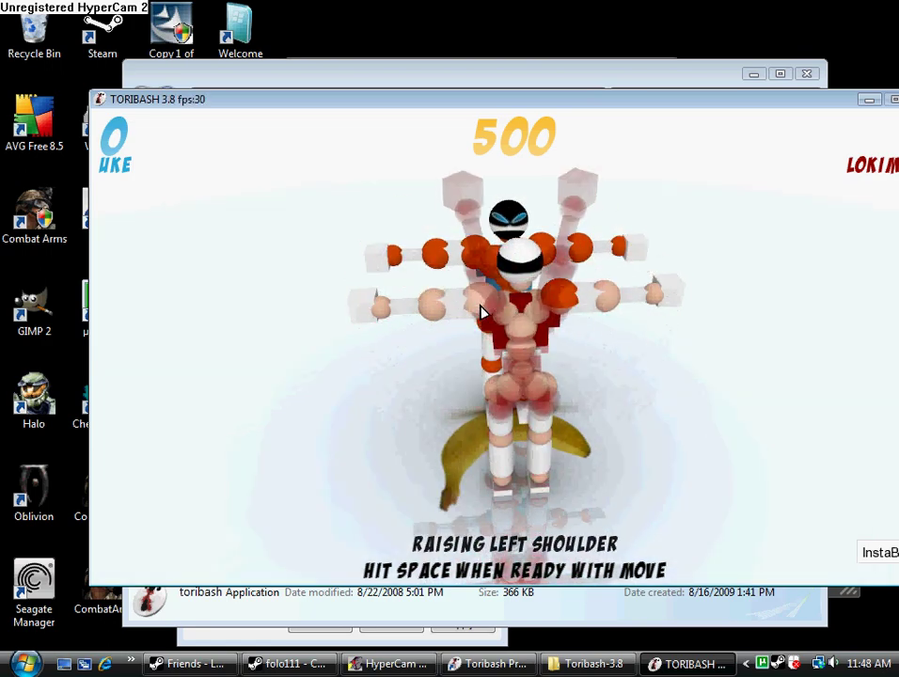
Set both shoulders of the lokimari character to lowering, run the match on and move the game window fully into view.
{"action": "right_click", "coordinate": [554, 321]}
{"action": "right_click", "coordinate": [551, 323]}
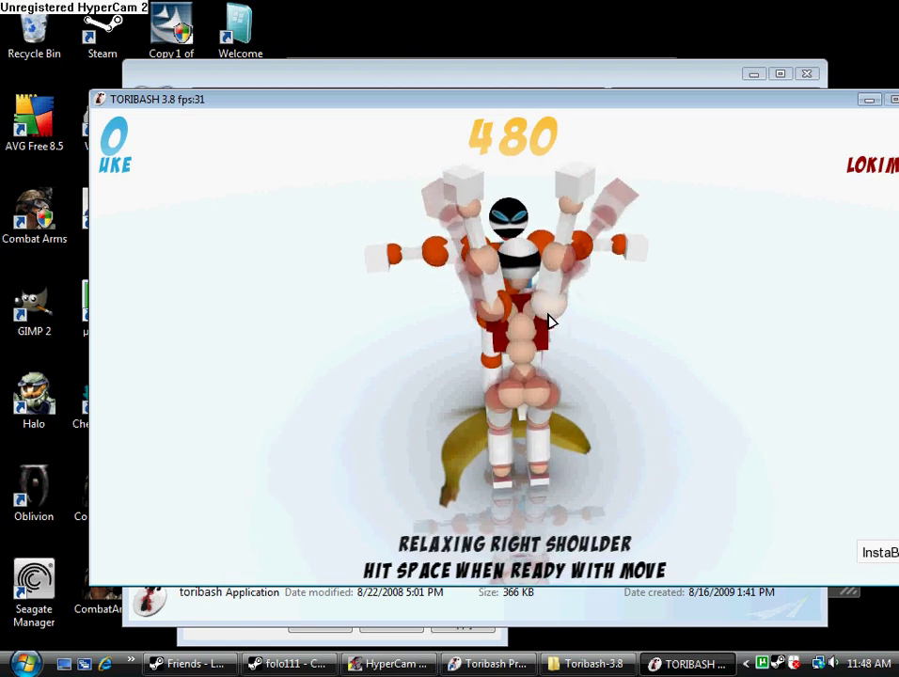
{"action": "right_click", "coordinate": [495, 321]}
{"action": "right_click", "coordinate": [497, 322]}
{"action": "left_click", "coordinate": [497, 323]}
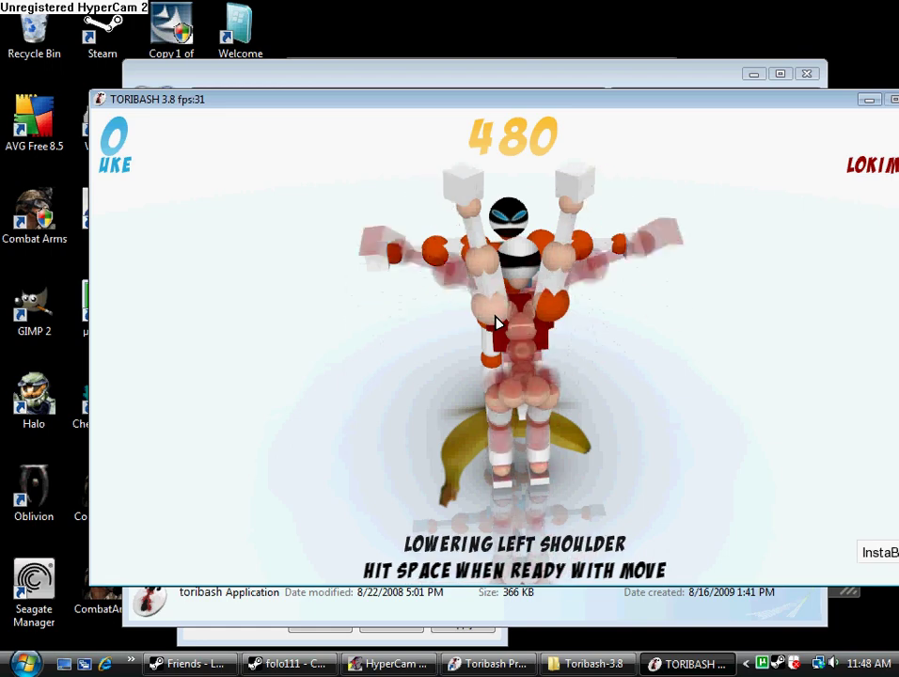
{"action": "key", "text": "space"}
{"action": "key", "text": "space"}
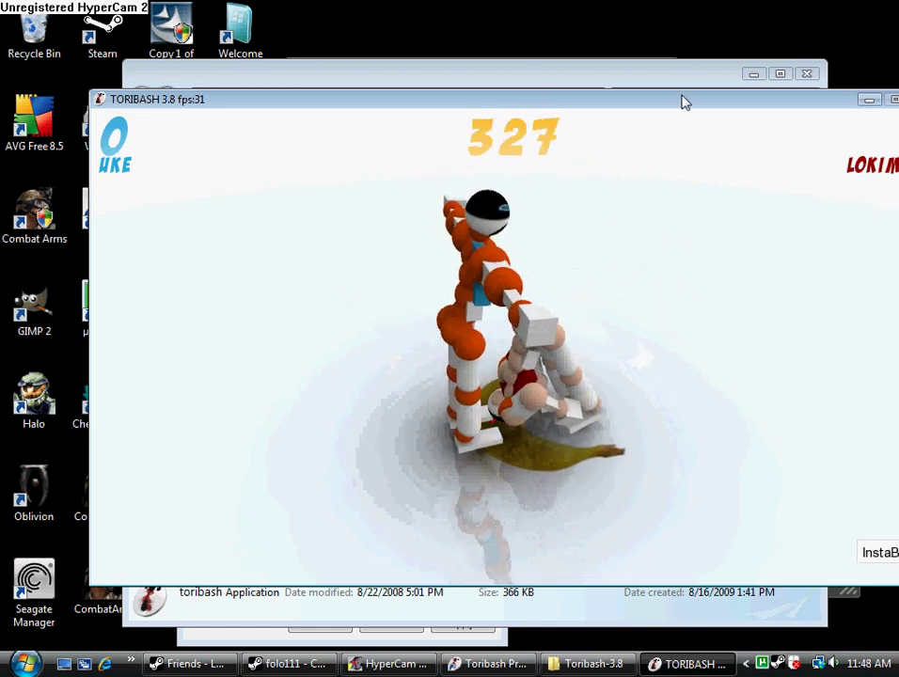
{"action": "left_click_drag", "start_coordinate": [682, 99], "coordinate": [580, 125]}
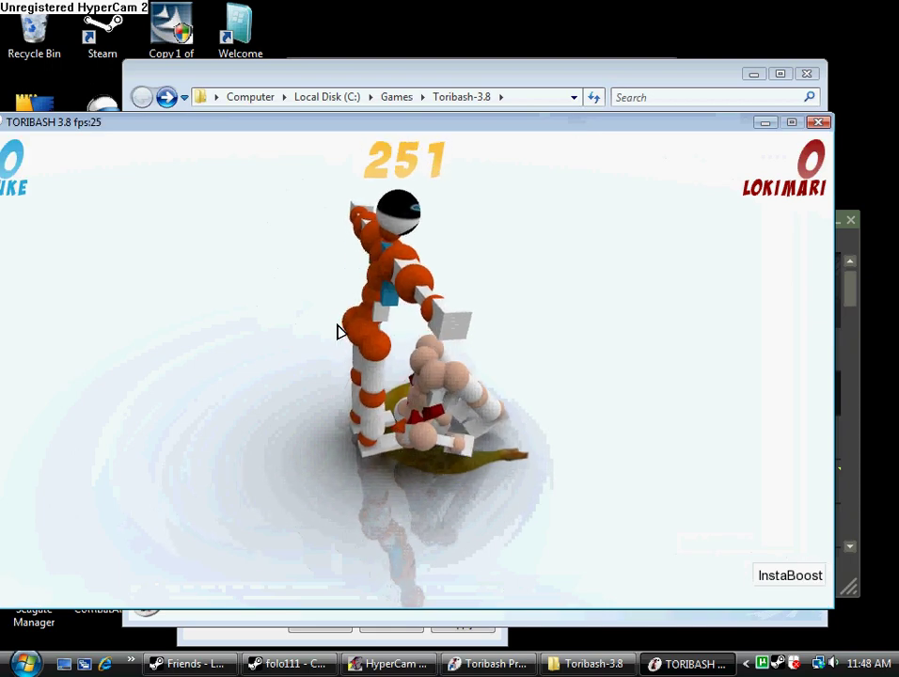